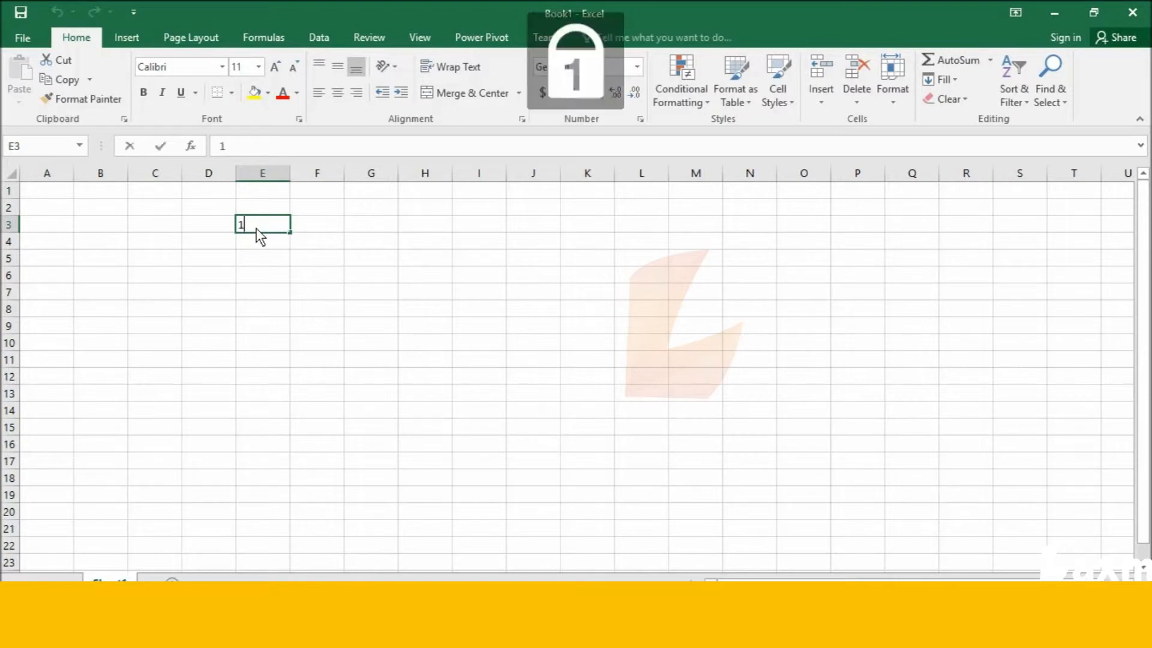
- Enter the dates 1/1/2019 in E3 and 1/2/2019 in E4, and widen column E
type("1/20")
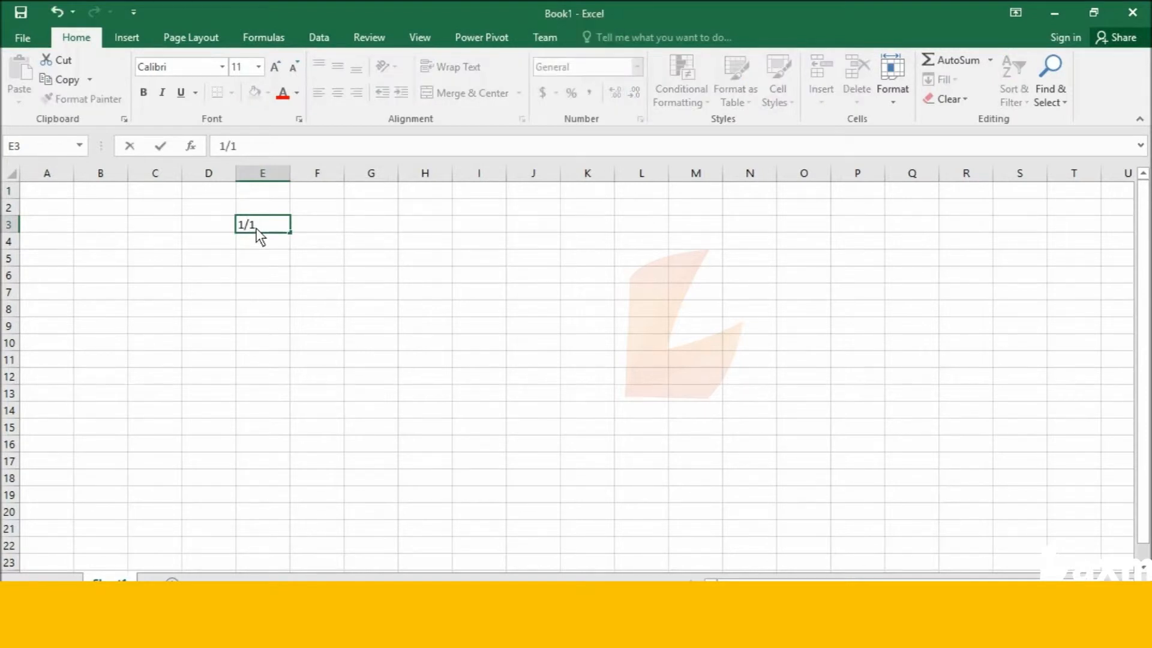
type("19")
key("Return")
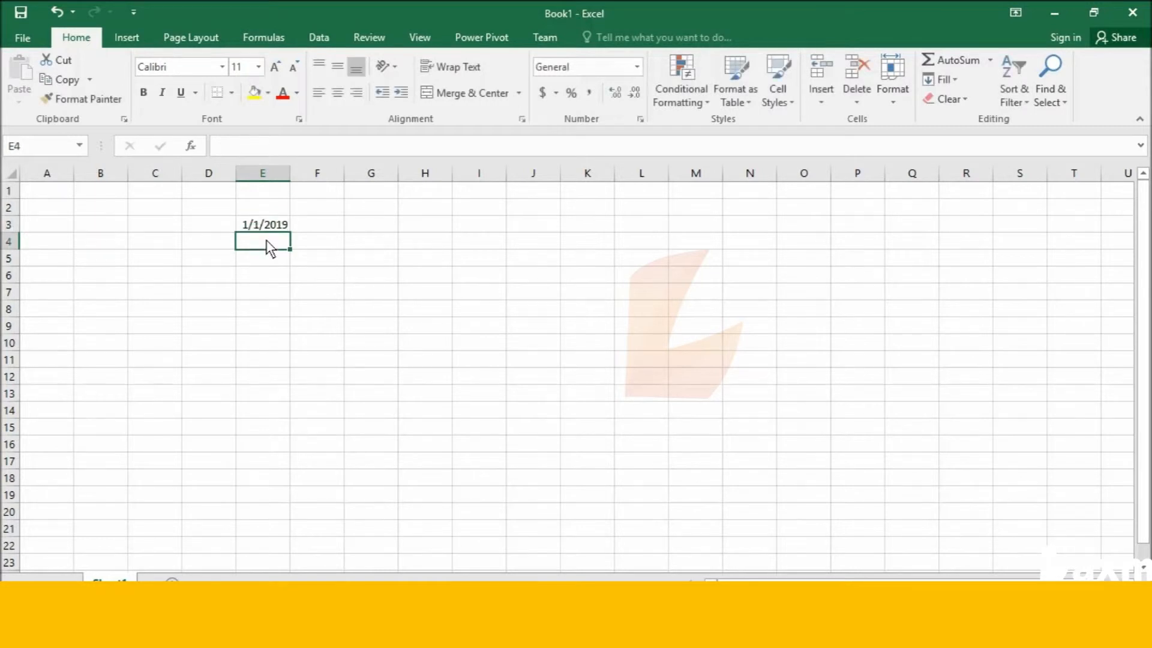
double_click(268, 247)
type("1")
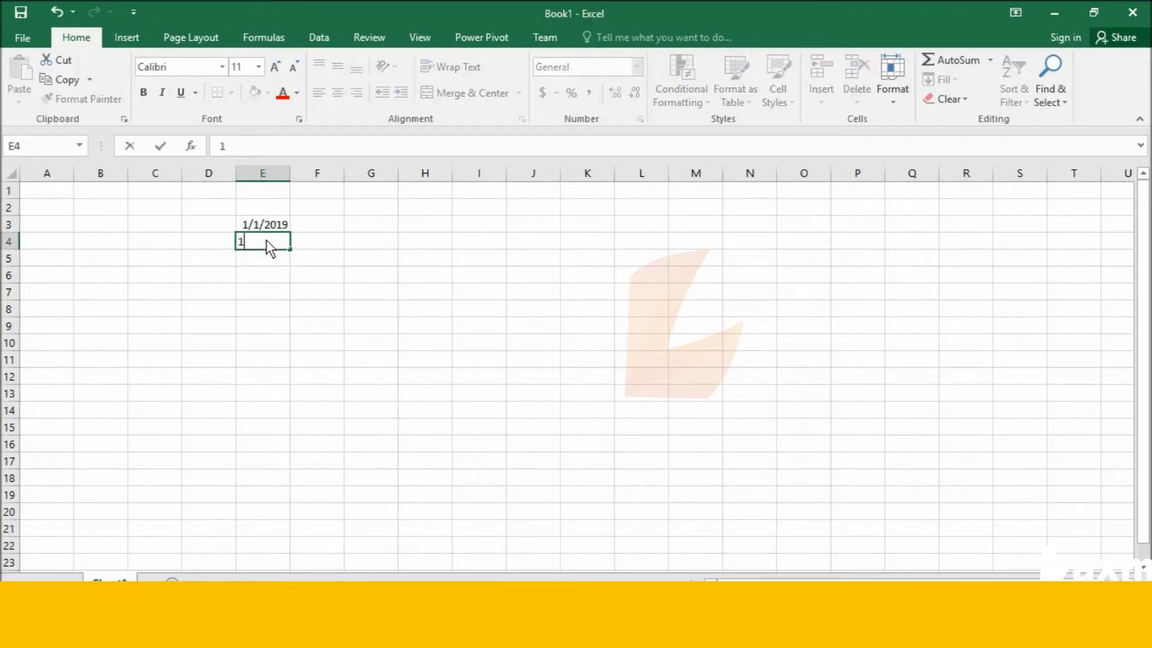
type("/2/2019")
key("ctrl+Return")
left_click(318, 245)
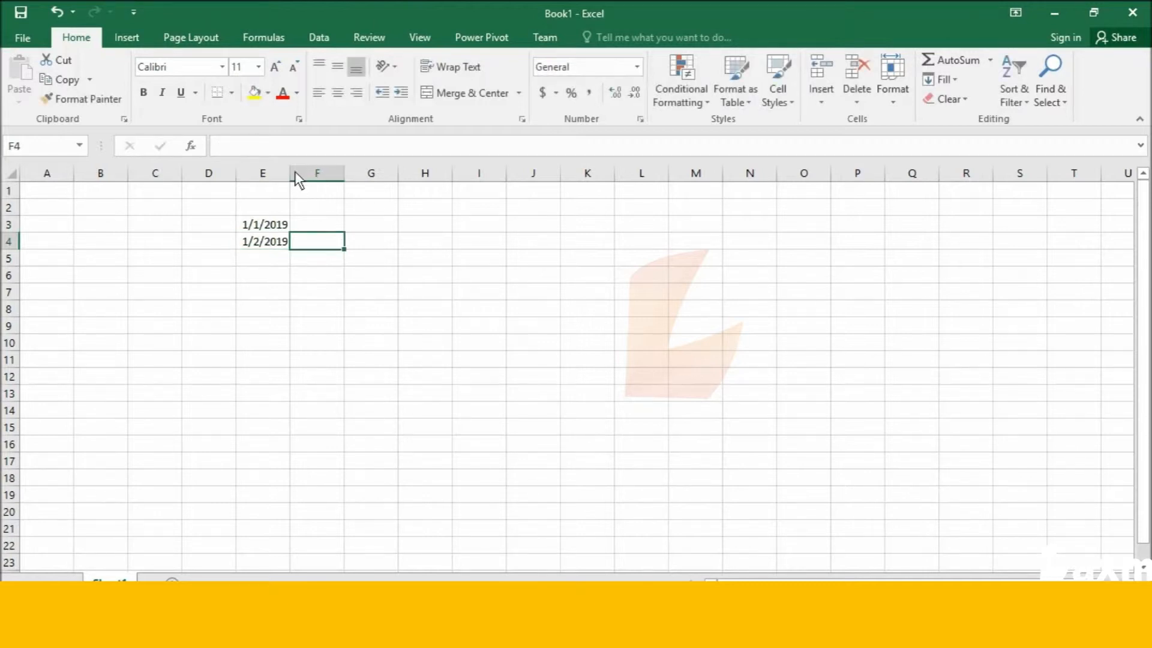
left_click_drag(291, 175, 333, 175)
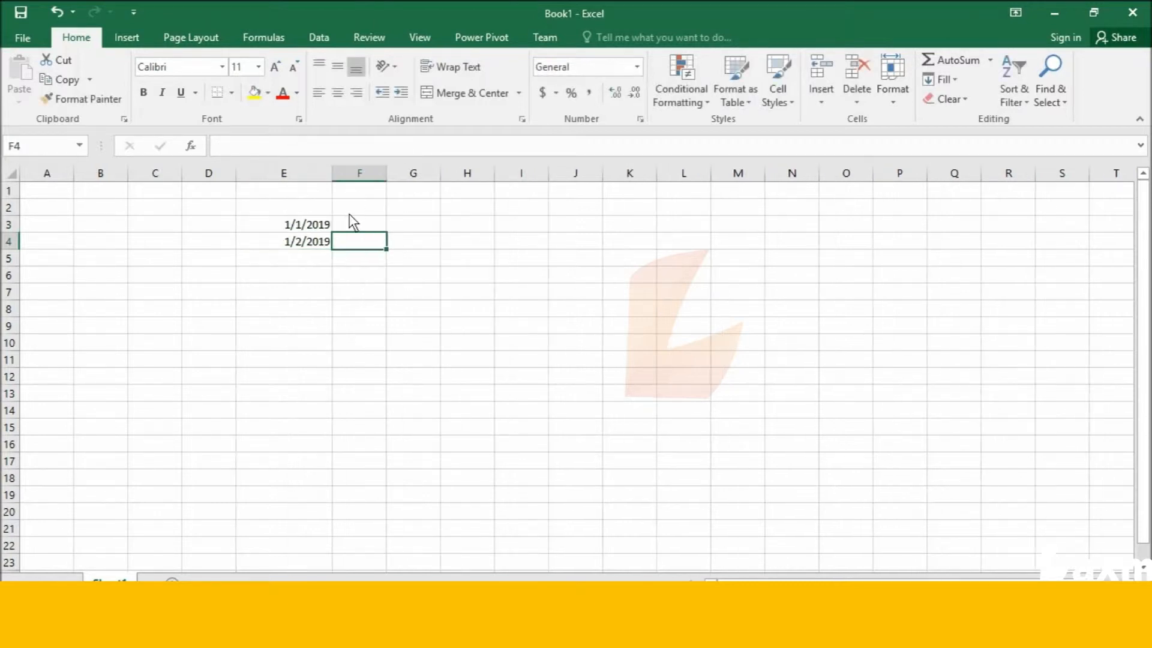
- Extend the daily date series from E3:E4 down through E14 with AutoFill
left_click(282, 226)
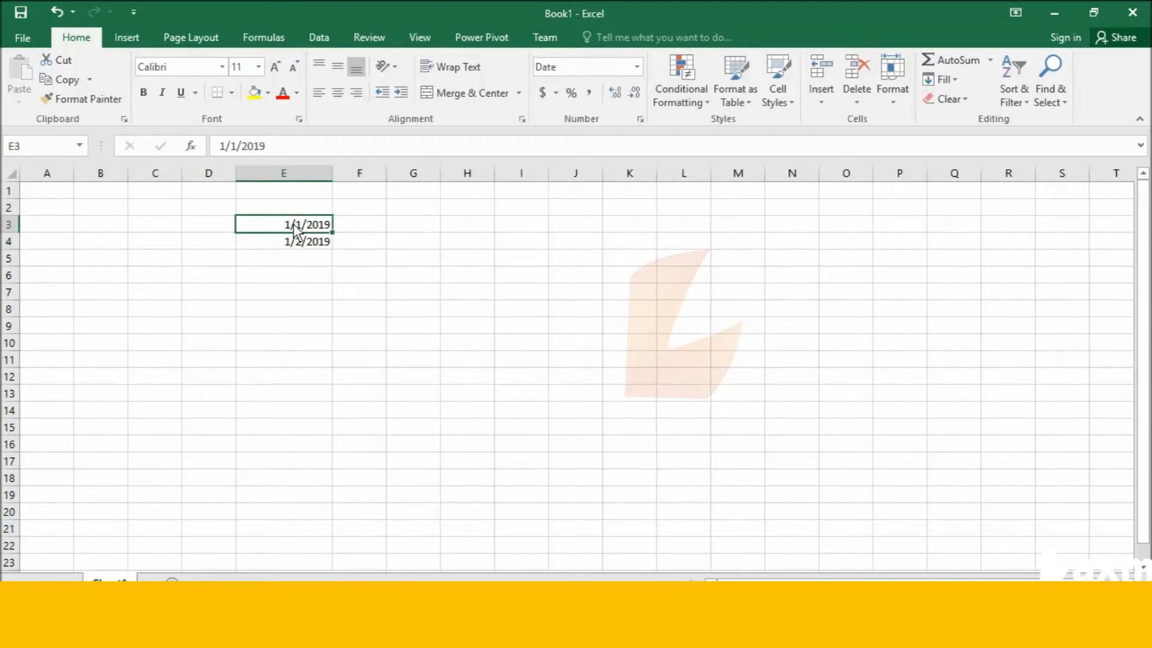
left_click_drag(295, 230, 297, 247)
left_click(379, 230)
left_click(303, 228)
left_click(359, 229)
left_click(311, 223)
mouse_move(313, 230)
left_mouse_down()
mouse_move(313, 246)
mouse_move(311, 236)
left_mouse_up()
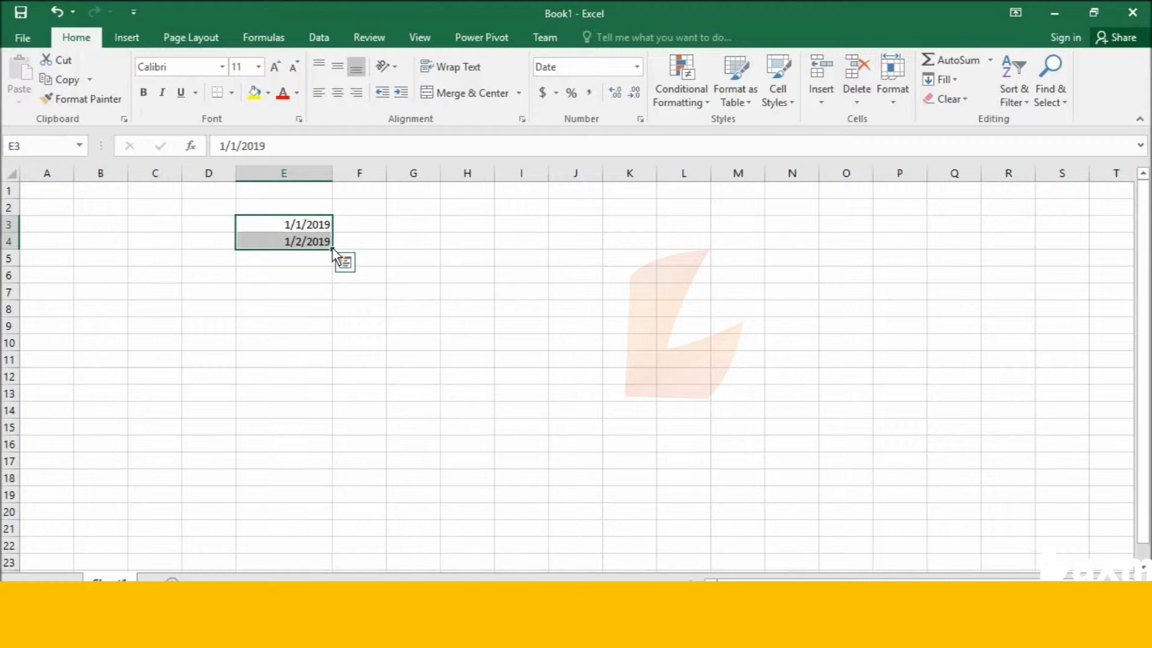
left_click_drag(332, 248, 334, 290)
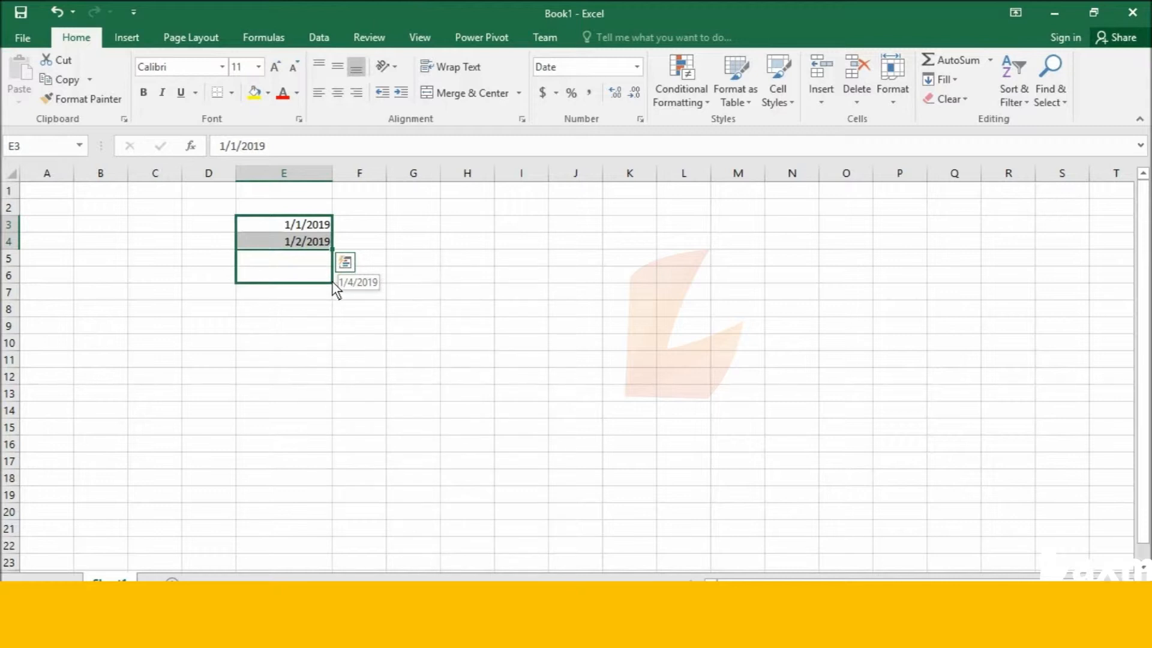
left_click_drag(333, 282, 334, 419)
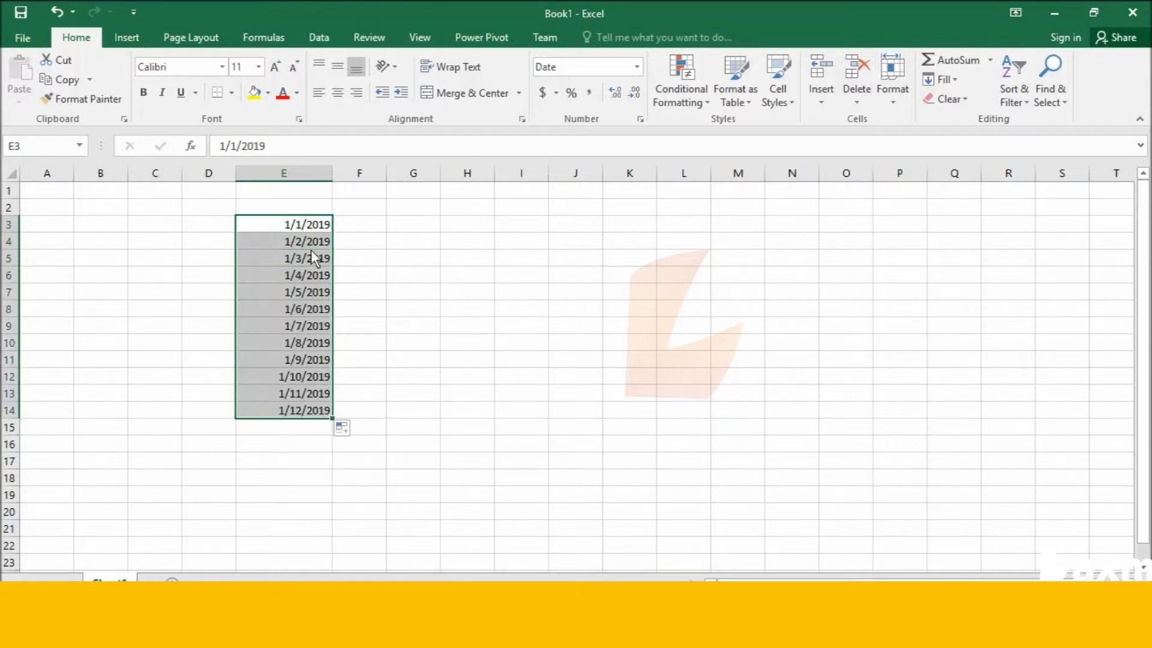
- Enter the date 1/3/2019 in F3, beside the first date of the series
left_click(350, 230)
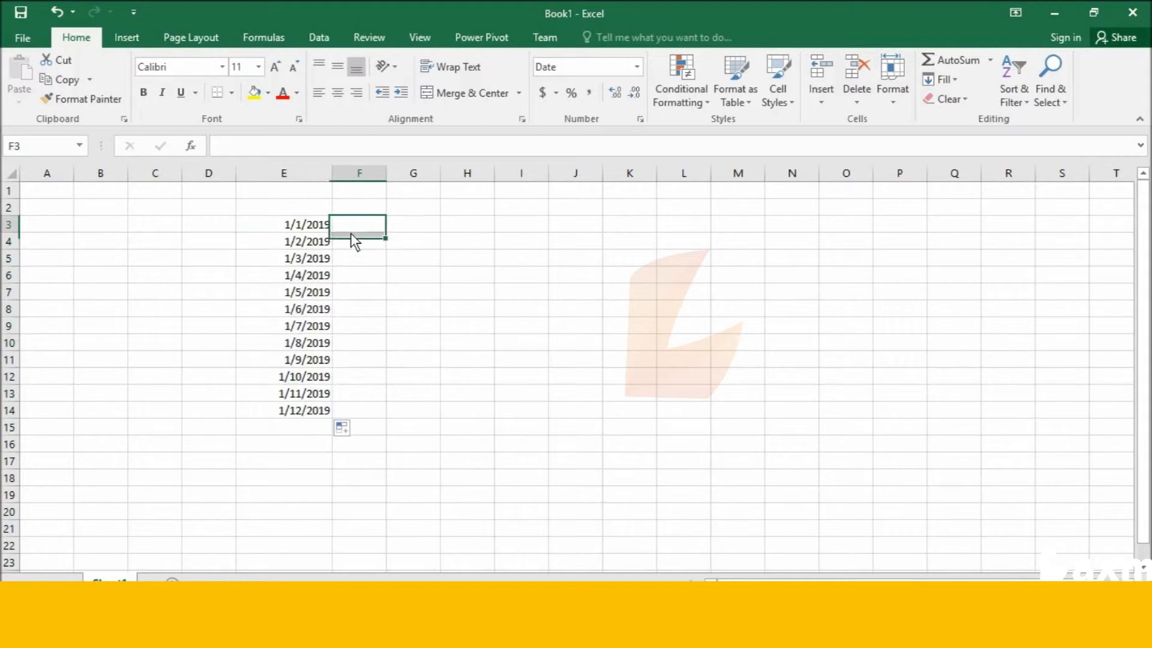
left_click(279, 226)
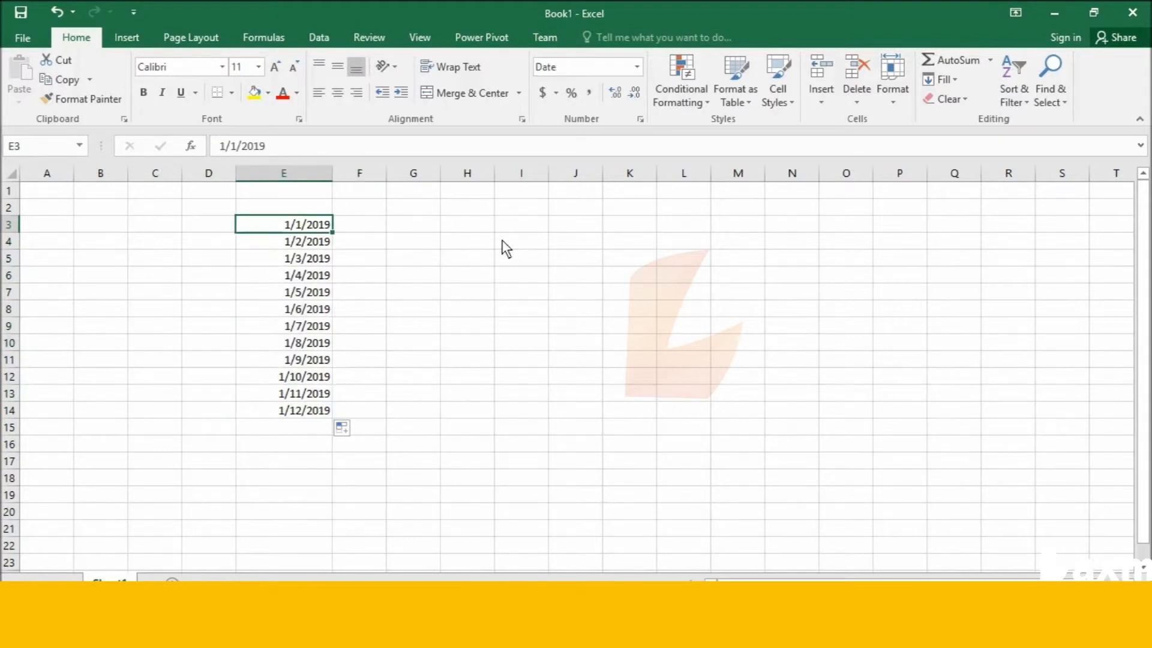
left_click(356, 225)
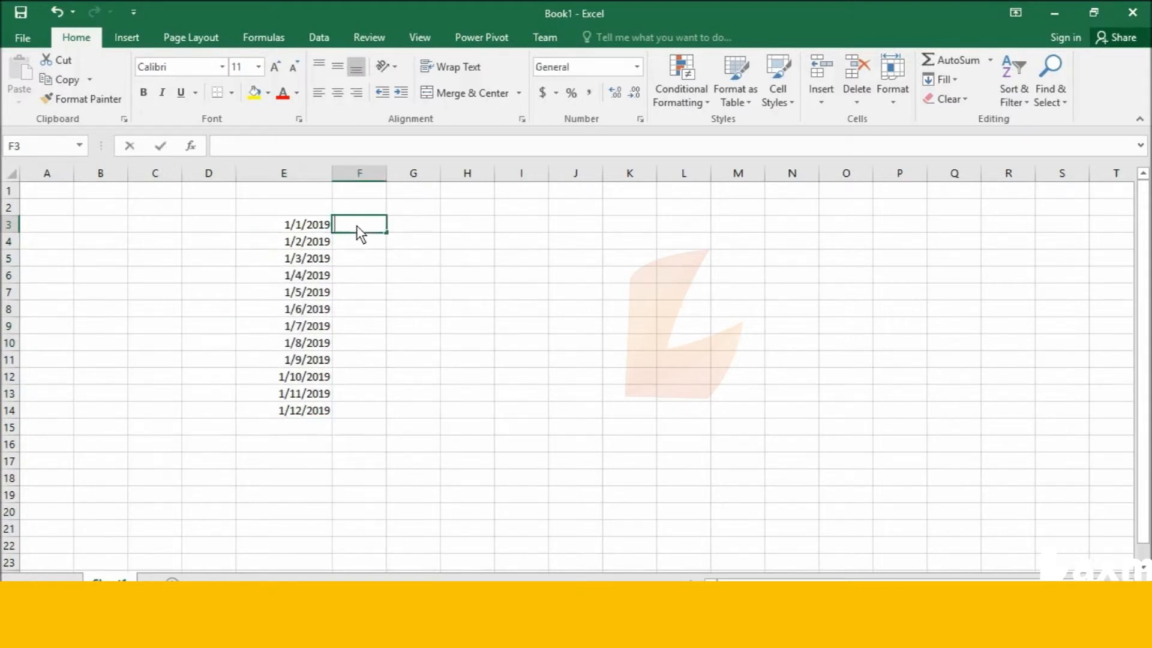
key("F2")
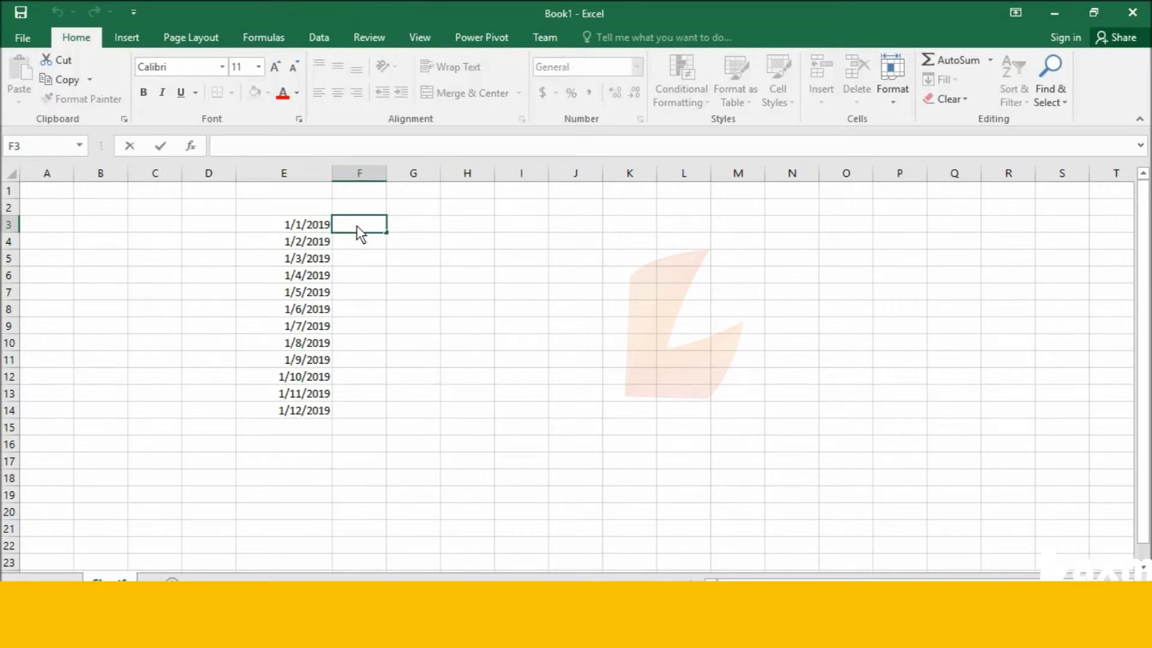
type("1/3/2019")
left_click(307, 230)
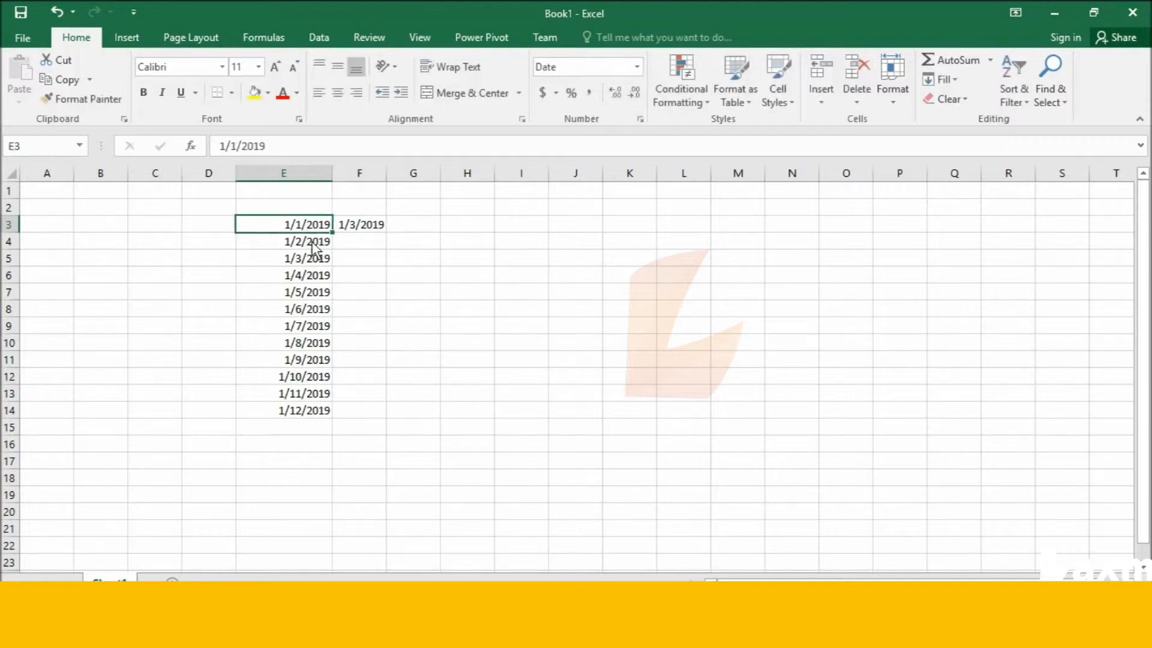
- Extend the date series from E3:F3 across through K3, and widen columns J and K
left_click_drag(312, 227, 651, 253)
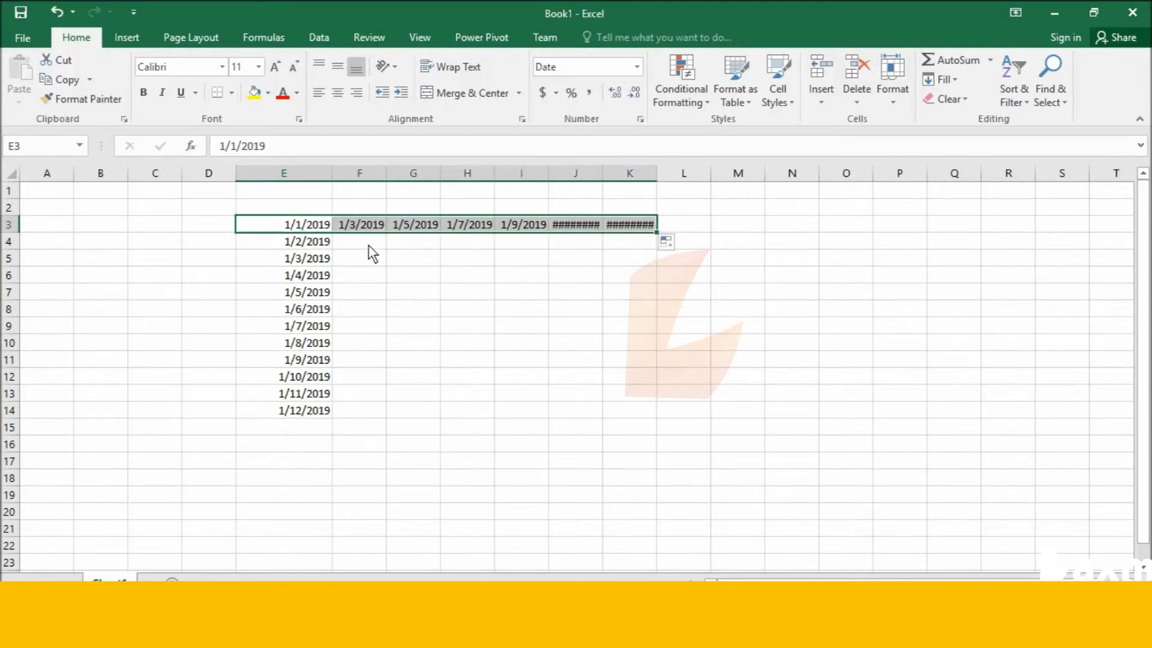
left_click_drag(605, 176, 710, 191)
left_click(736, 227)
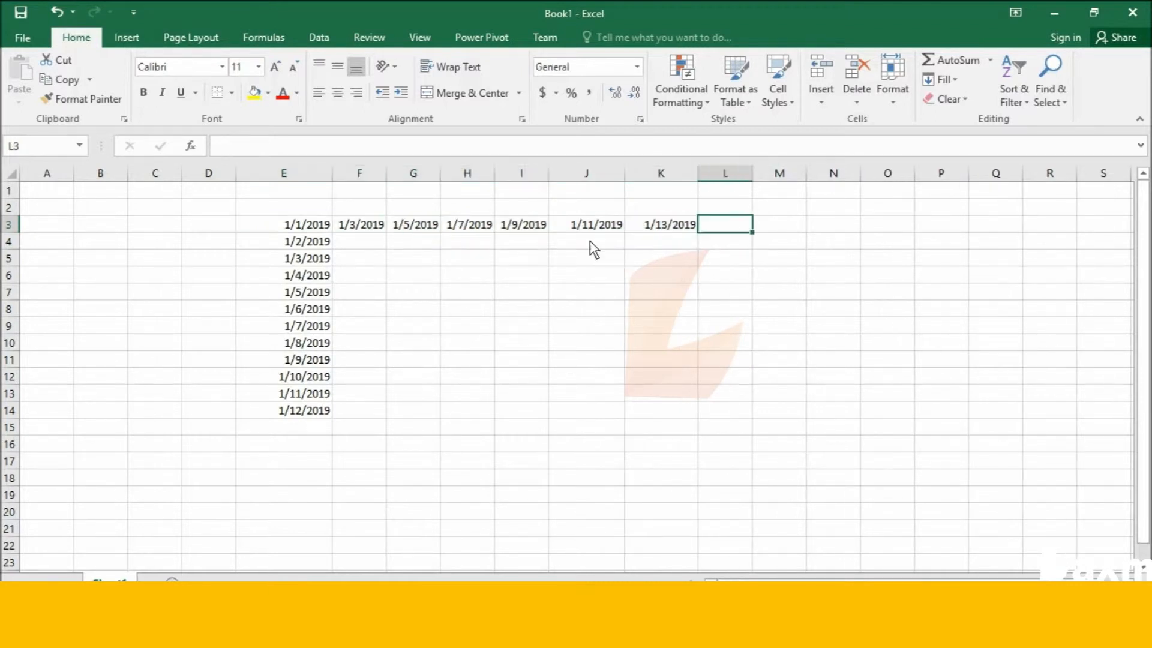
- Check the interval between consecutive dates across row 3, from E3 to K3
left_click(310, 230)
left_click(356, 228)
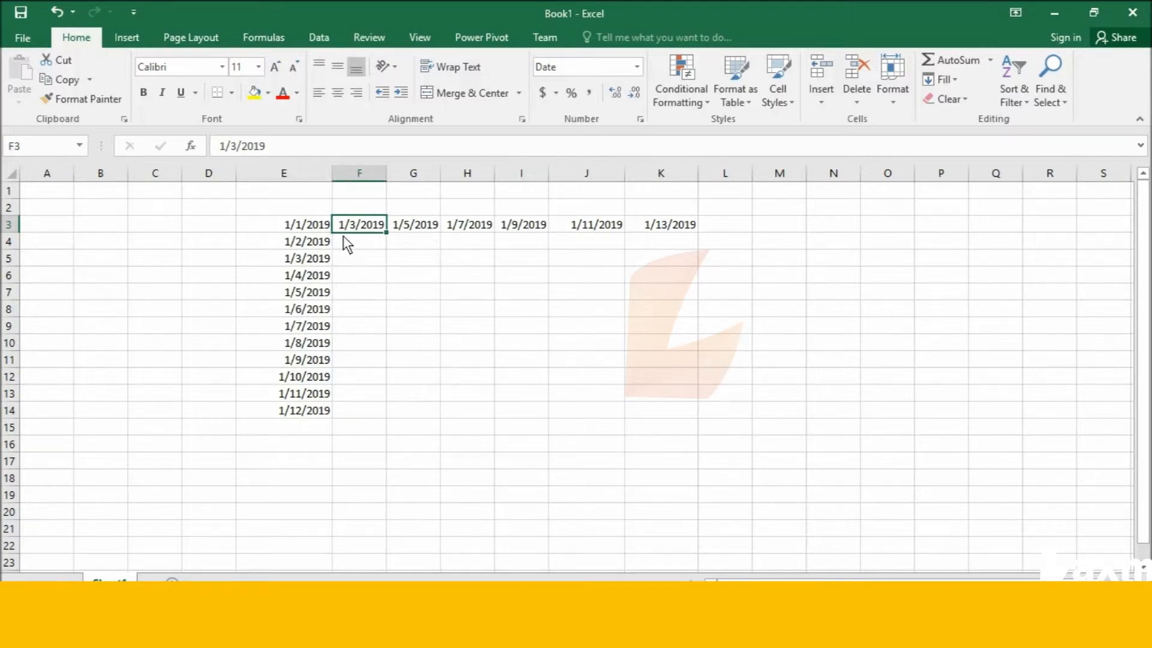
left_click(404, 230)
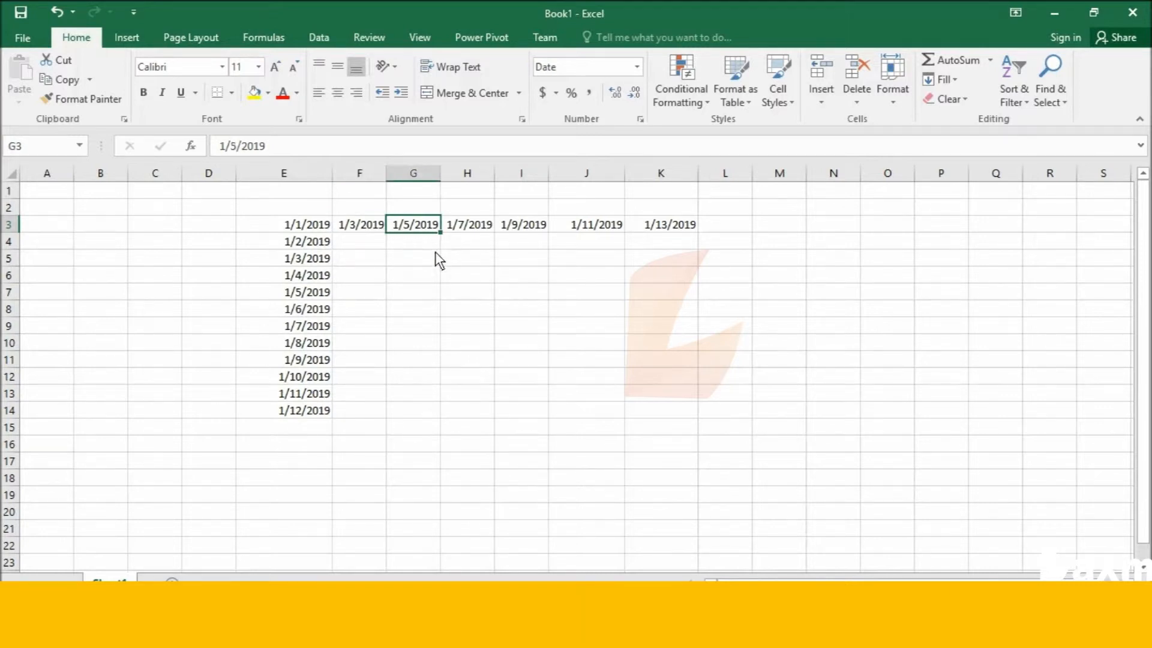
left_click(474, 228)
left_click(531, 232)
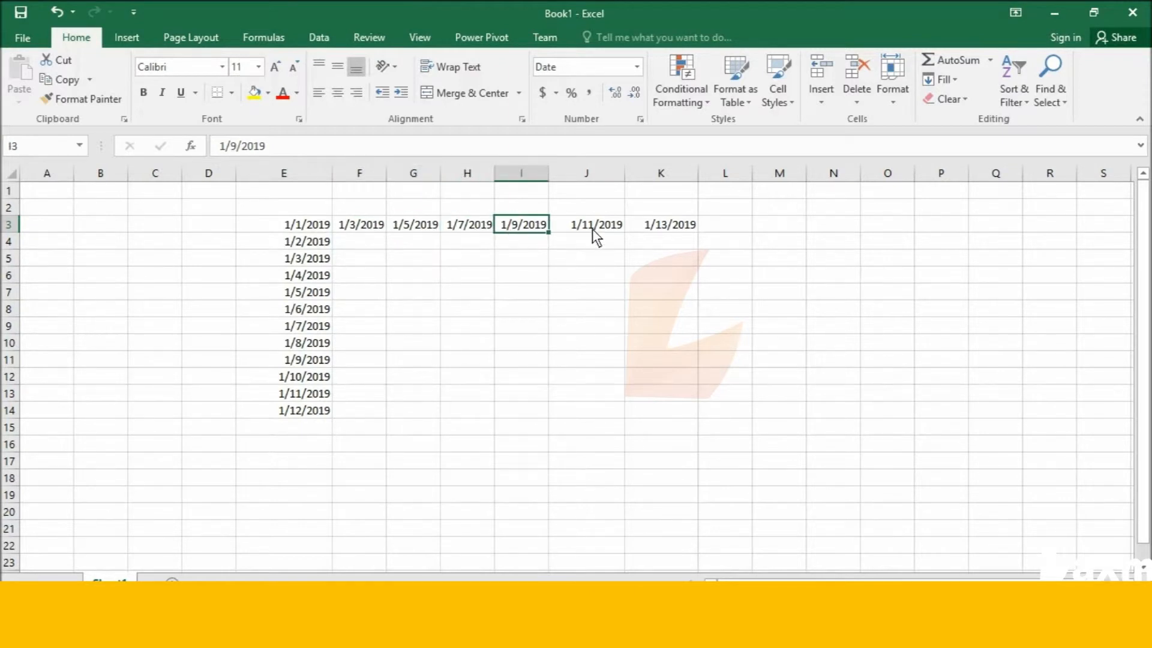
left_click(653, 223)
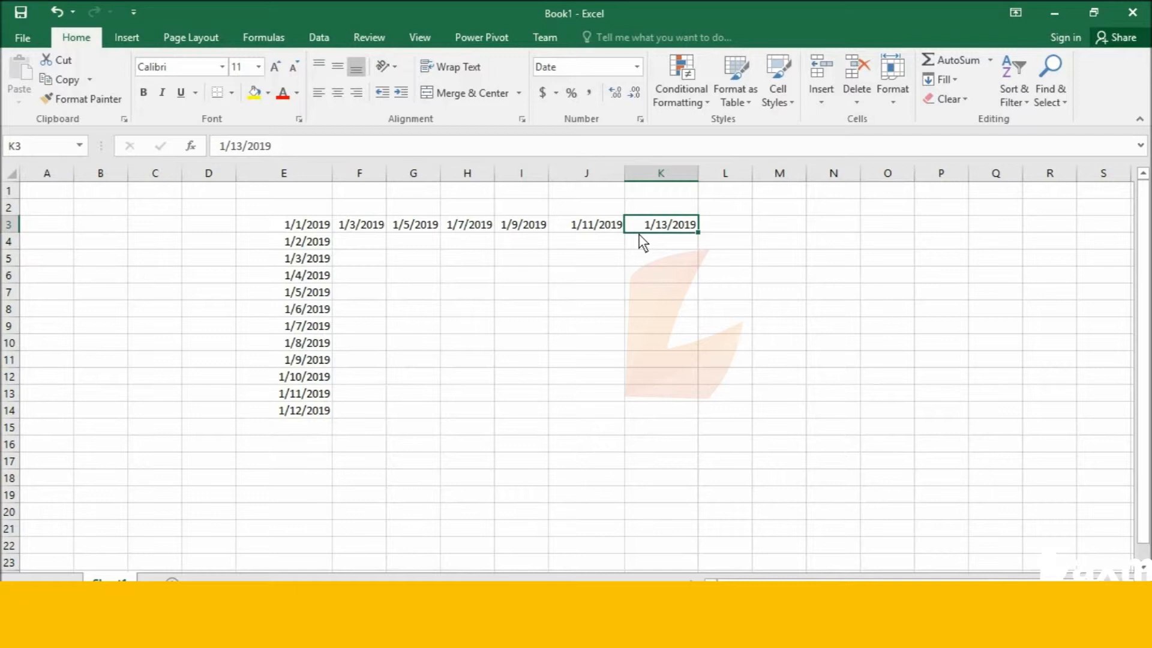
- Enter the starting numbers 1 in F5 and 2 in F6
left_click(369, 259)
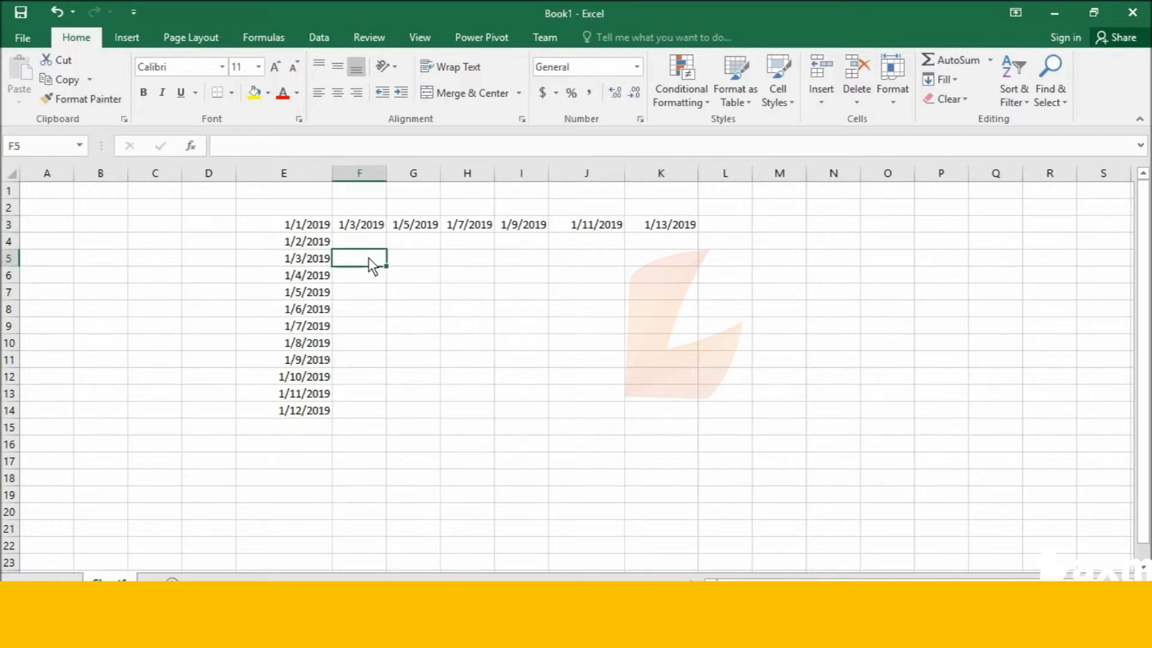
type("1")
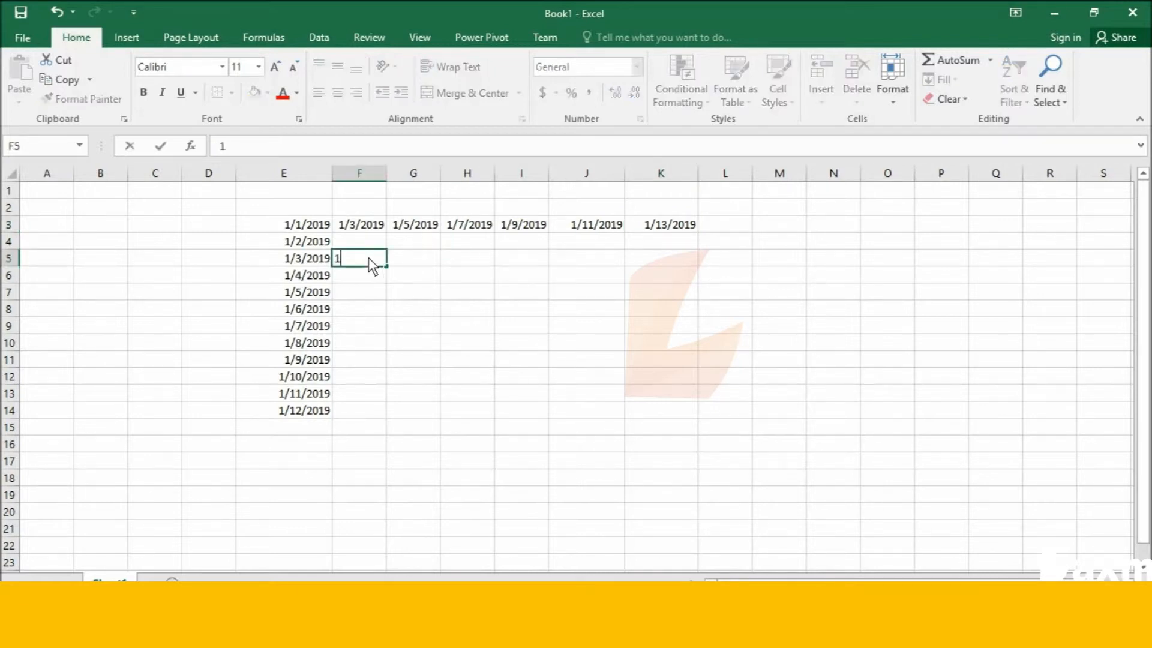
mouse_move(387, 268)
left_mouse_down()
mouse_move(384, 414)
mouse_move(378, 264)
left_mouse_up()
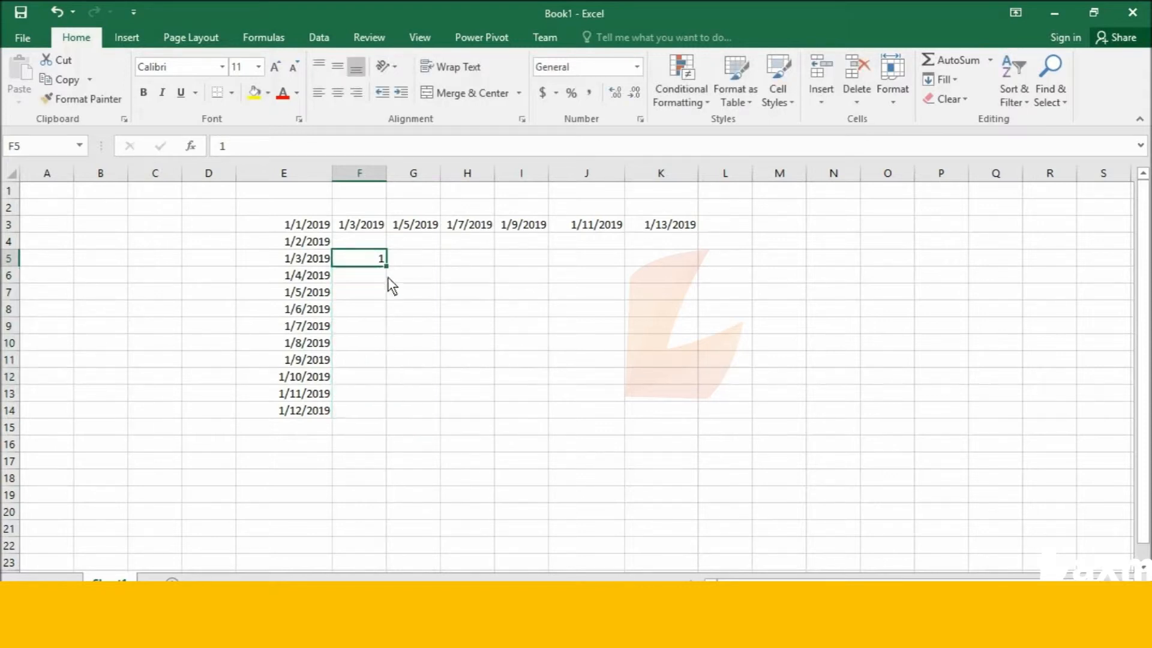
left_click(375, 275)
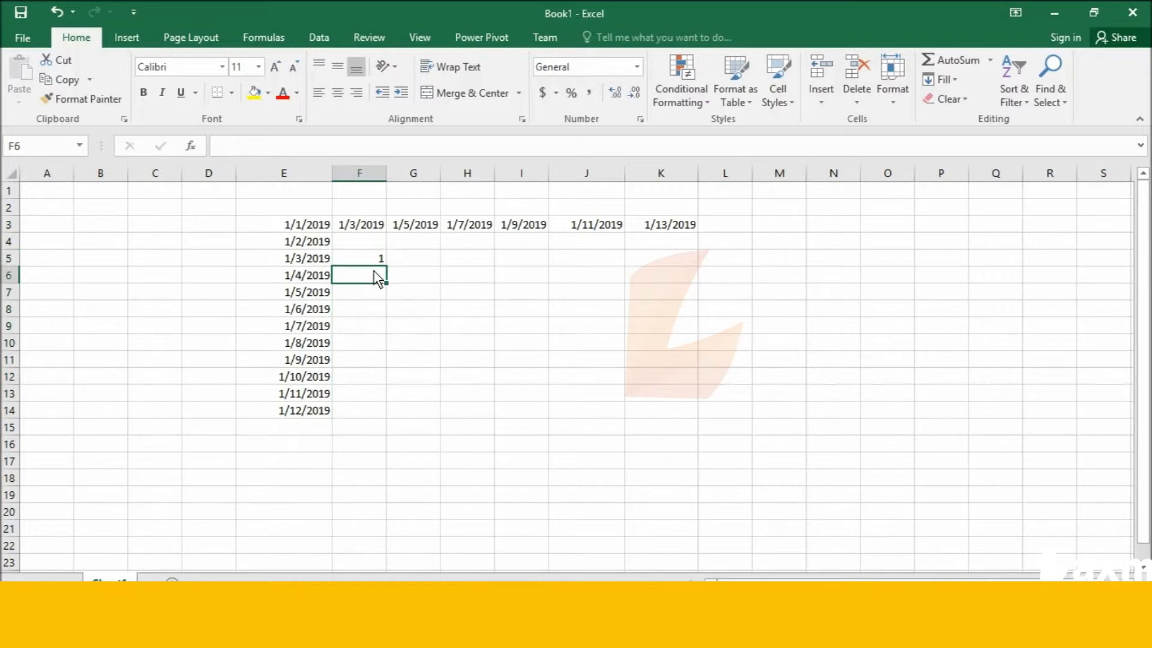
type("2")
- Try filling the single value in F5 down through F13, and undo that fill
left_click(369, 258)
left_click_drag(387, 266, 405, 389)
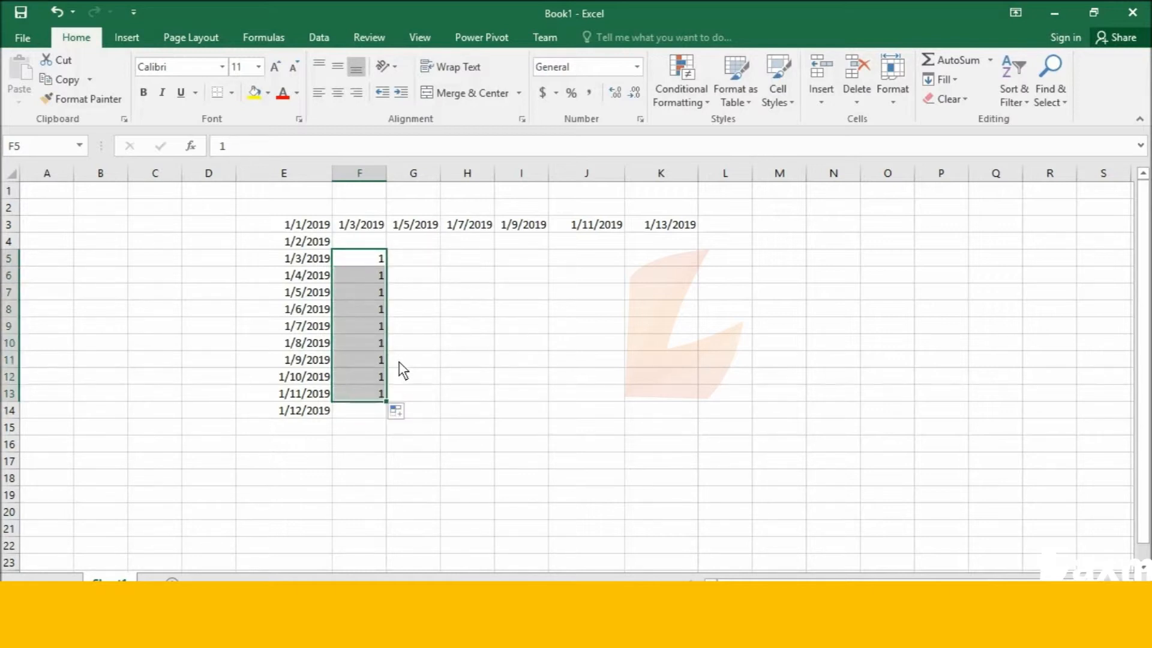
key("ctrl+z")
- Extend the number series from F5:F6 down through F14
left_click(373, 277)
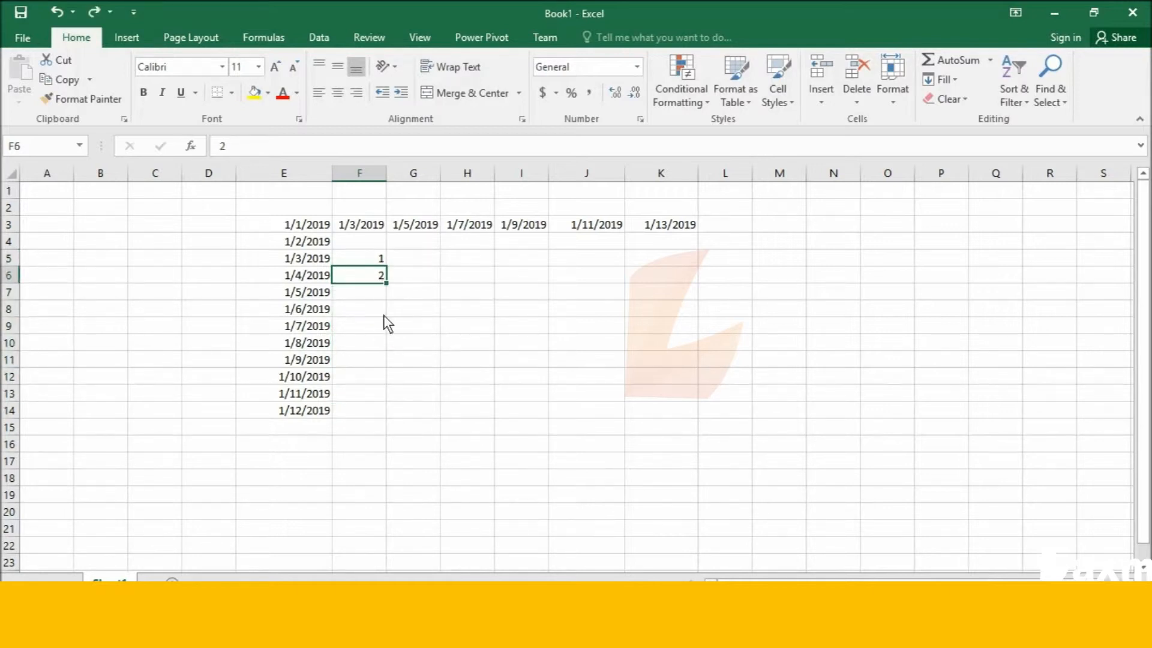
left_click_drag(371, 261, 387, 419)
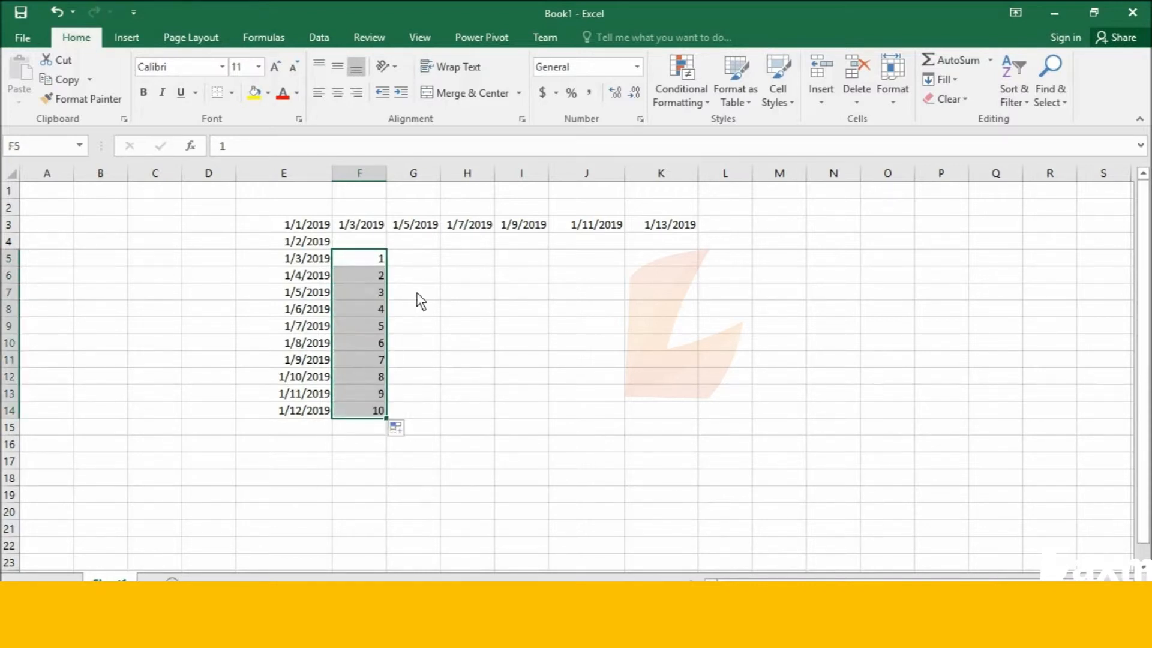
- Enter 2 in G5 and 4 in G6, and extend the series down through G14
left_click(431, 259)
type("2")
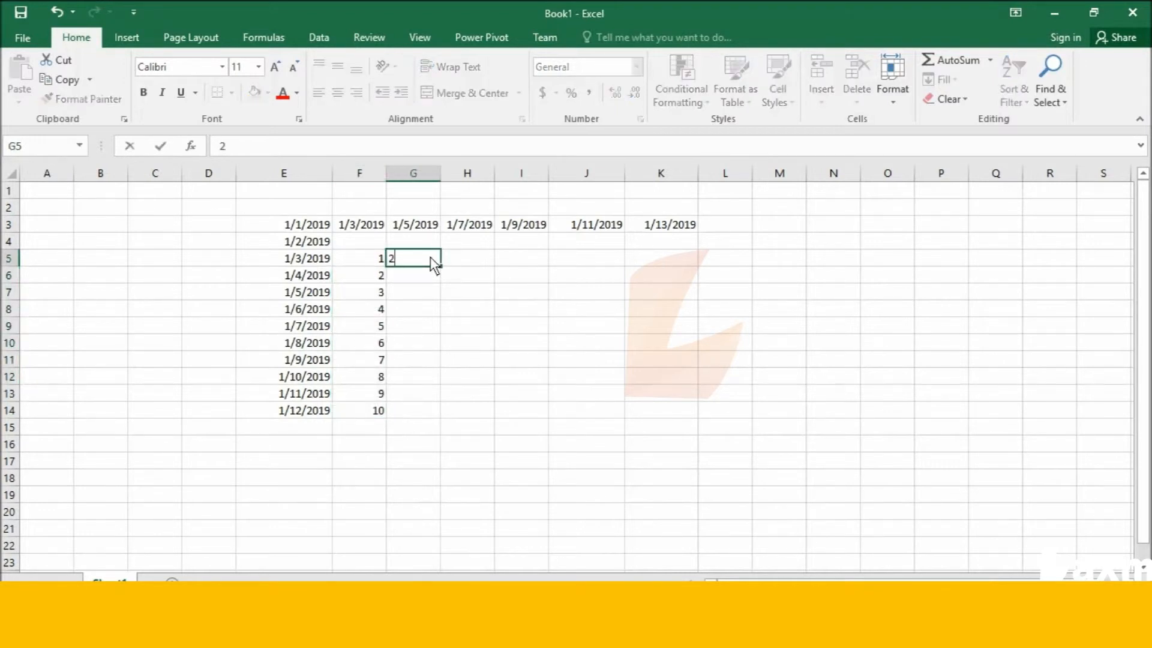
key("Return")
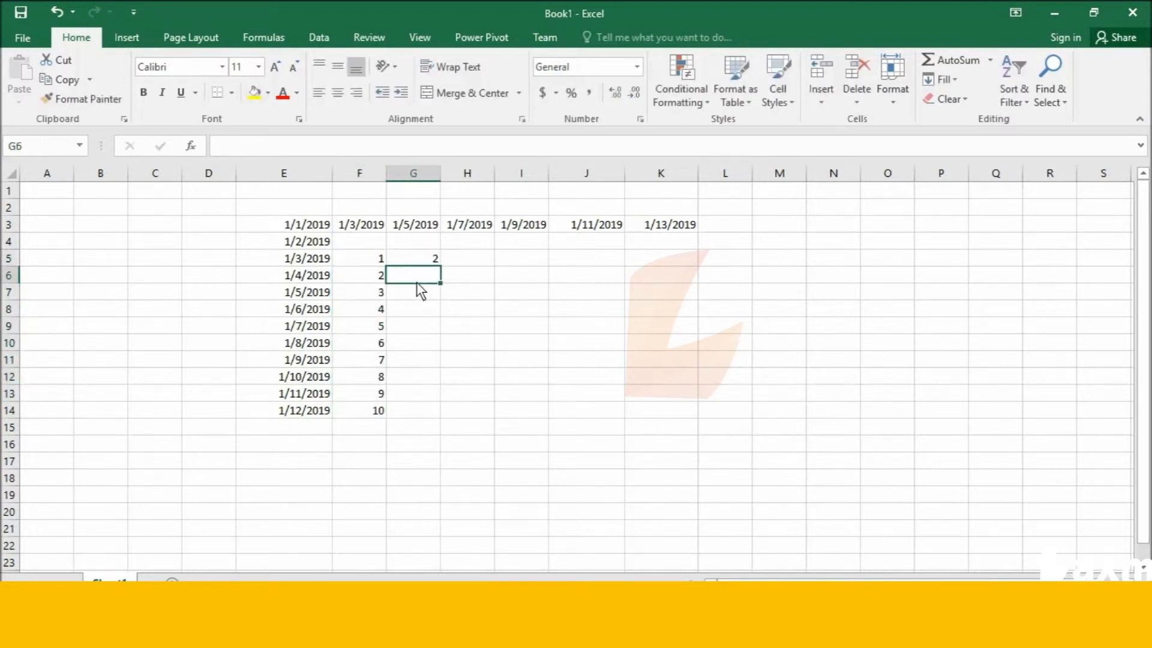
left_click(423, 258)
left_click_drag(439, 265, 438, 412)
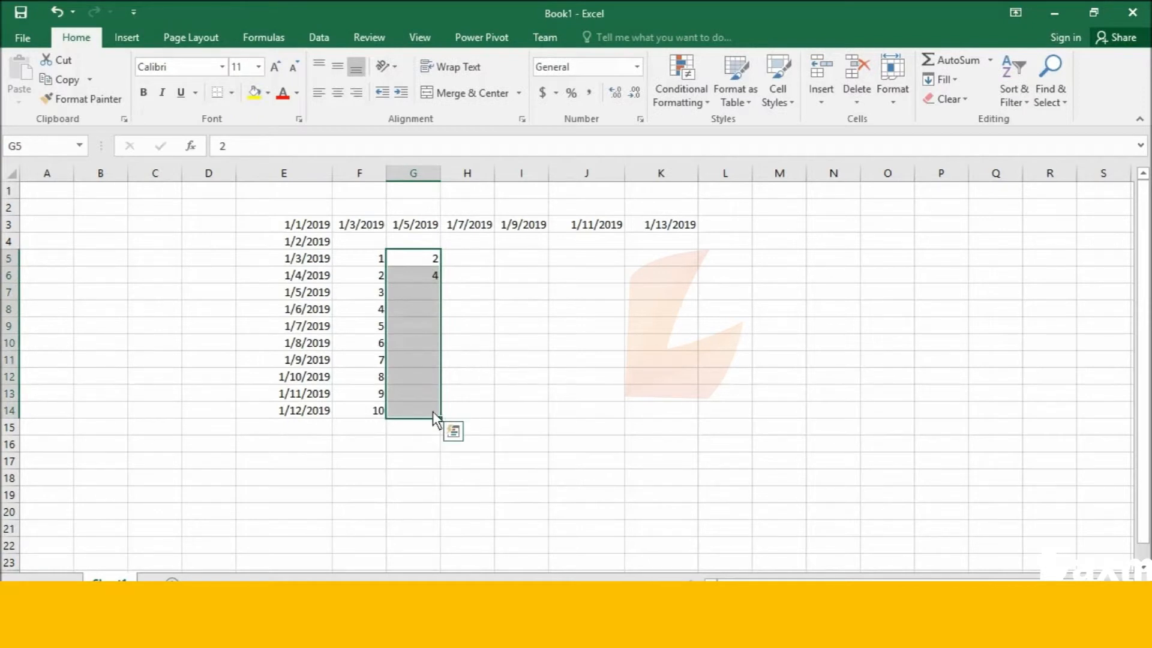
left_click(471, 334)
left_click_drag(423, 264, 438, 415)
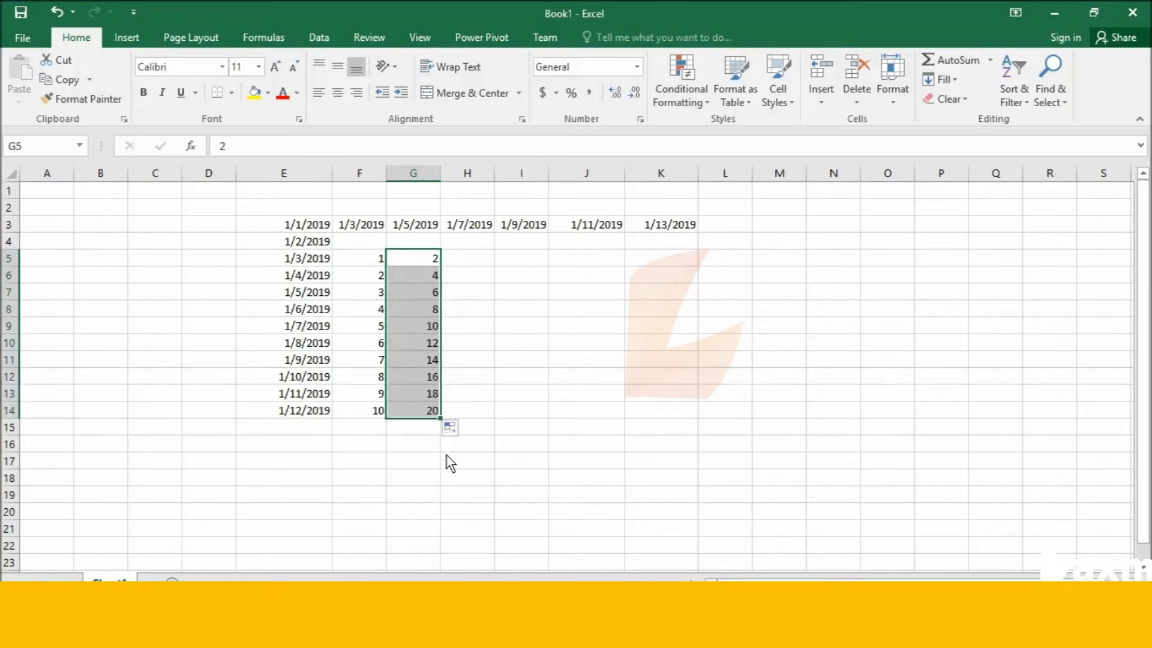
- Enter 25 in H5 and 50 in H6, and extend the series down through H14
left_click(474, 259)
type("25")
key("Return")
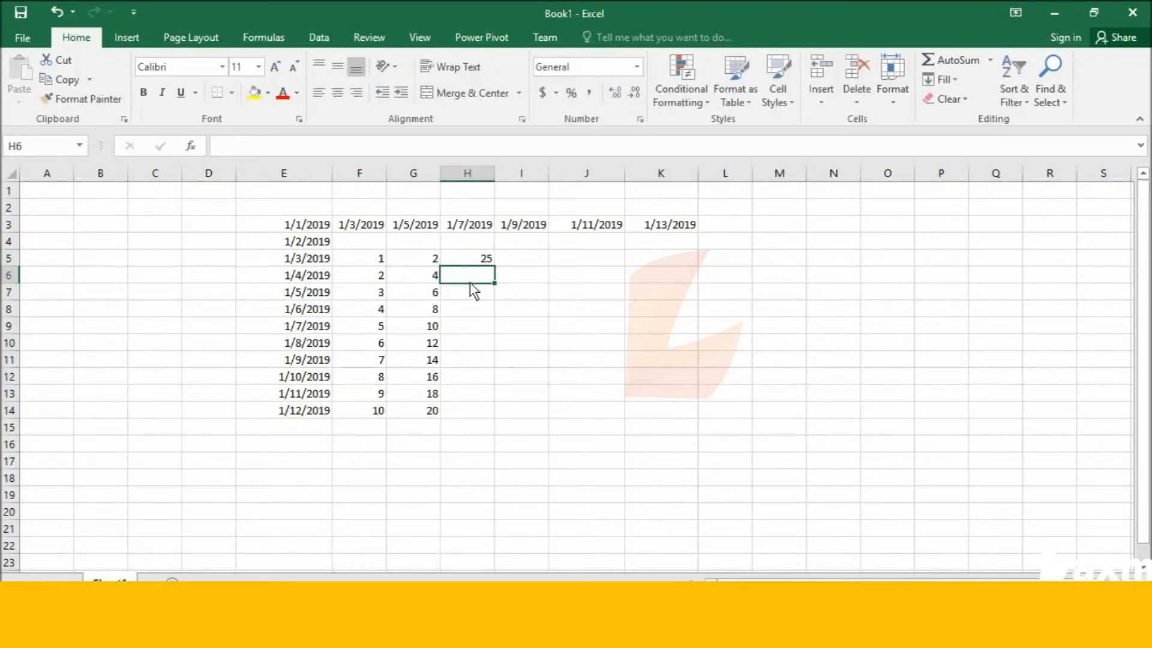
left_click(491, 268)
mouse_move(493, 267)
left_mouse_down()
mouse_move(492, 300)
mouse_move(481, 256)
left_mouse_up()
key("ctrl+z")
mouse_move(494, 265)
left_mouse_down()
mouse_move(502, 358)
mouse_move(488, 413)
left_mouse_up()
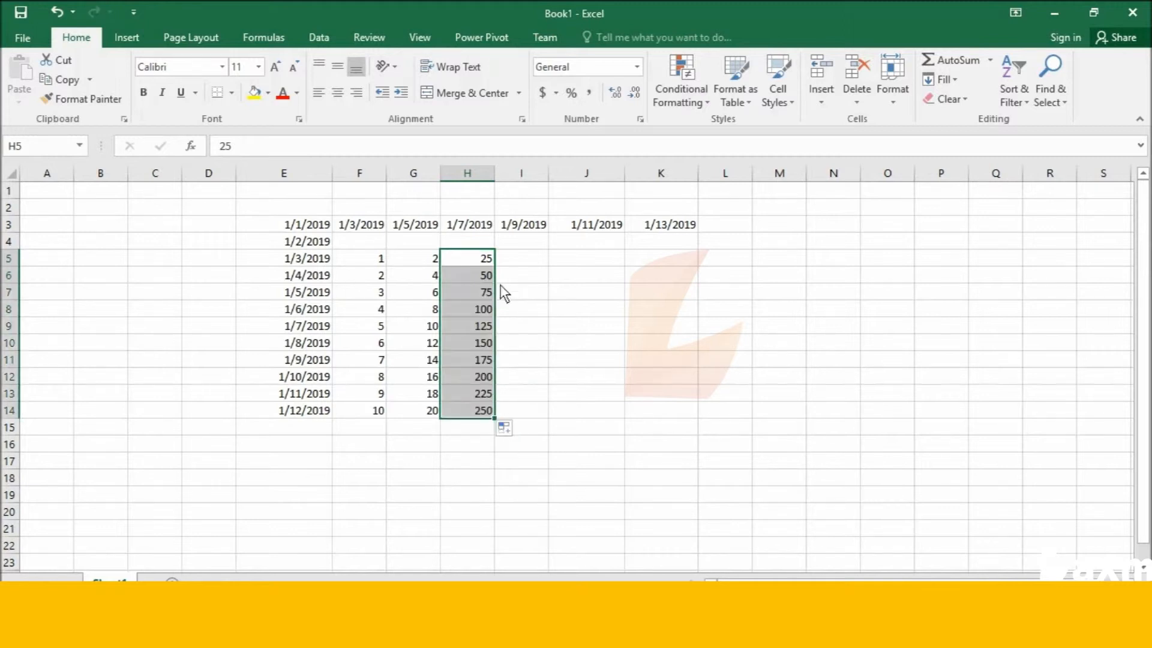
- Enter 100 in I5 and 200 in I6, and extend the series down through I14
double_click(517, 262)
type("100")
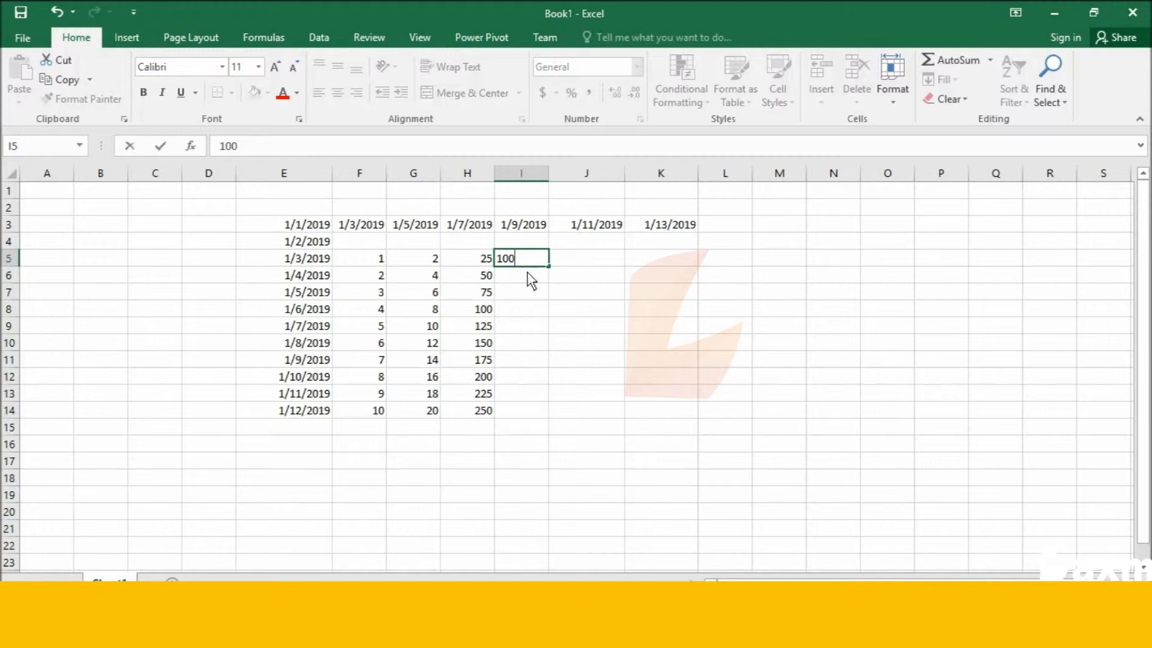
left_click(528, 278)
type("200")
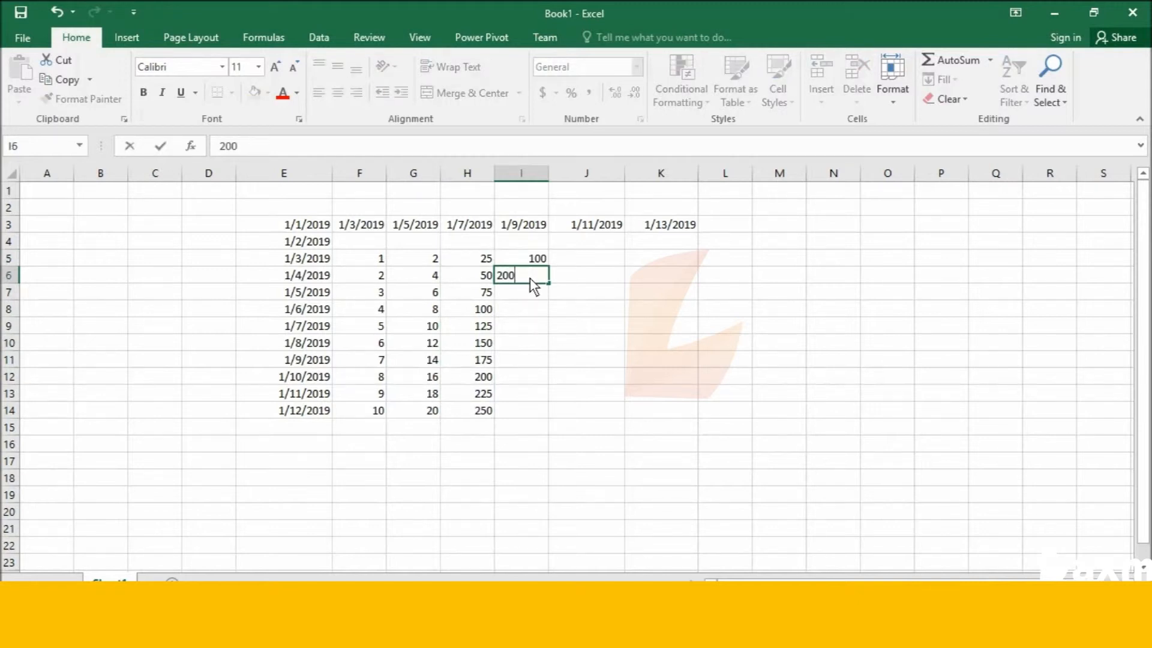
left_click(545, 258)
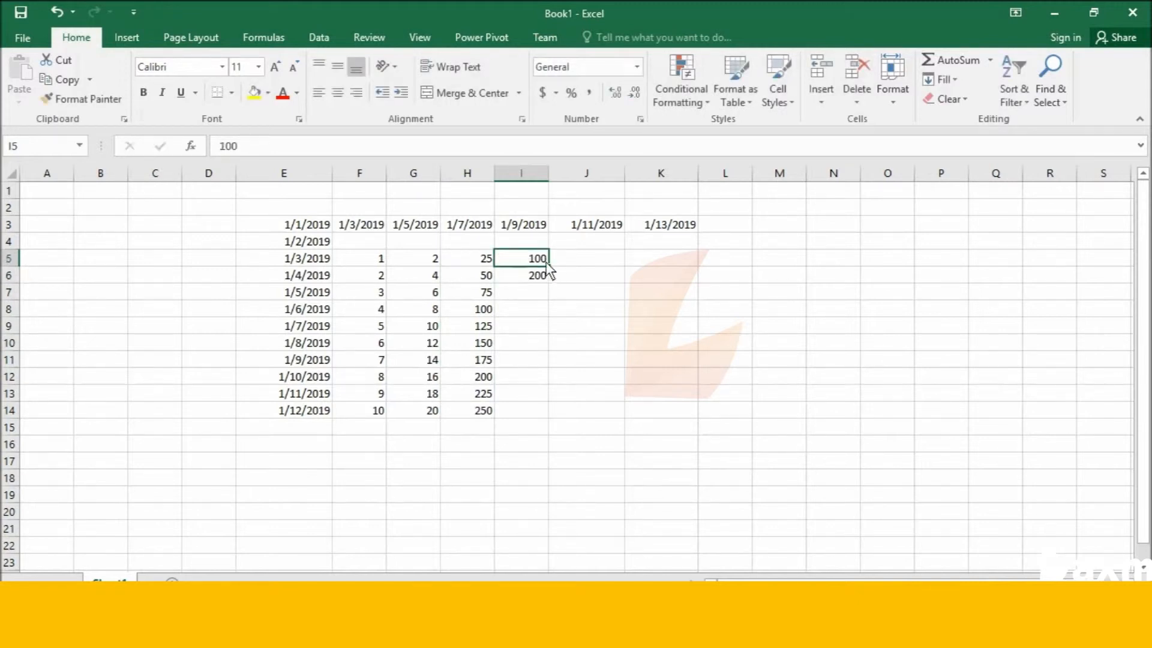
mouse_move(549, 265)
left_mouse_down()
mouse_move(553, 333)
mouse_move(542, 258)
left_mouse_up()
key("ctrl+z")
left_click_drag(548, 265, 565, 416)
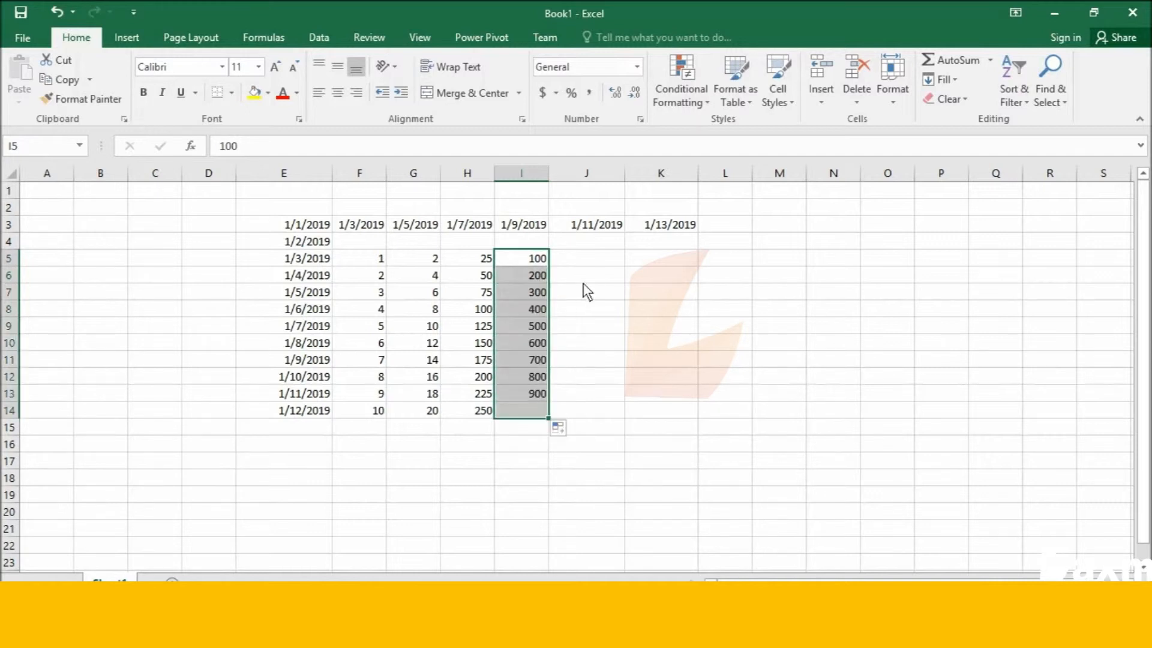
- Enter the irregular values 20, 30 and 10 in J5:J7, and extend them down through J14 with AutoFill
left_click(598, 260)
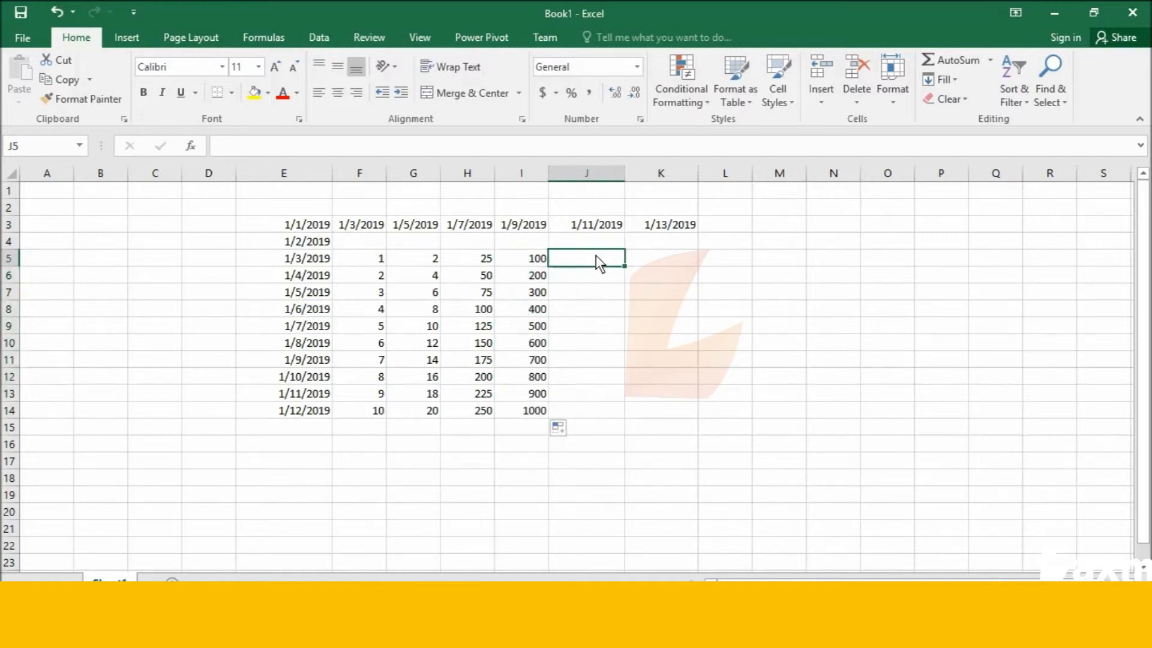
type("20")
key("Return")
type("30")
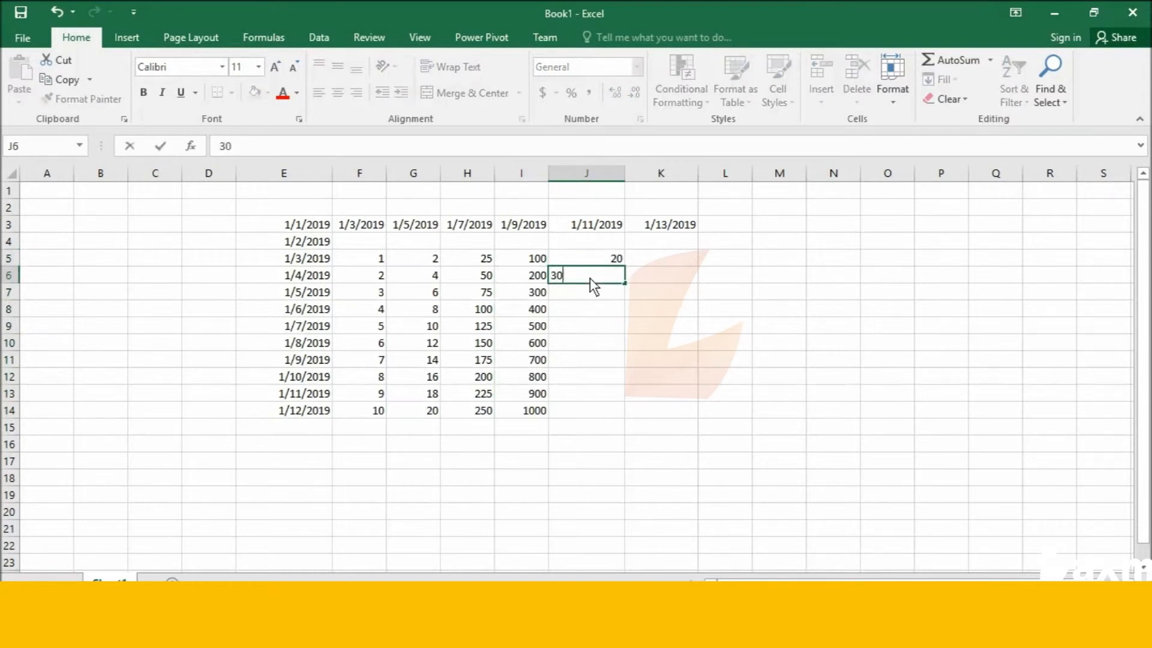
key("Return")
type("10")
left_click(631, 262)
left_click(608, 265)
left_click_drag(611, 282, 615, 414)
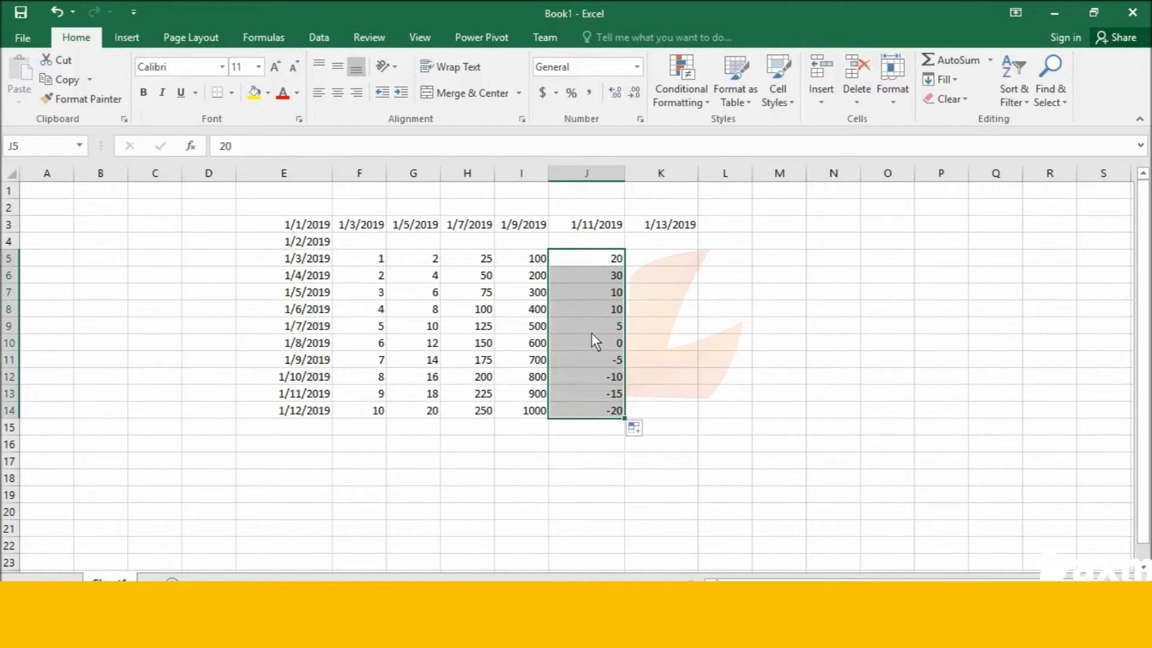
left_click(589, 258)
left_click(596, 275)
left_click(607, 292)
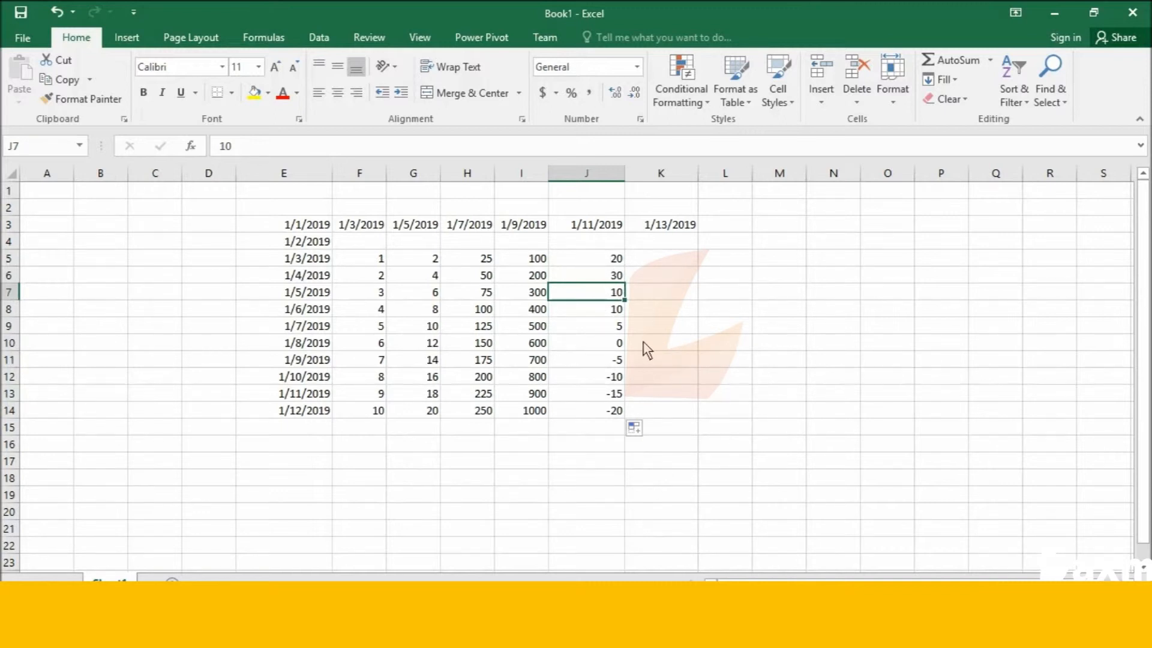
- Enter January in K5 and February in K6, and extend the month names down through K14
left_click(666, 260)
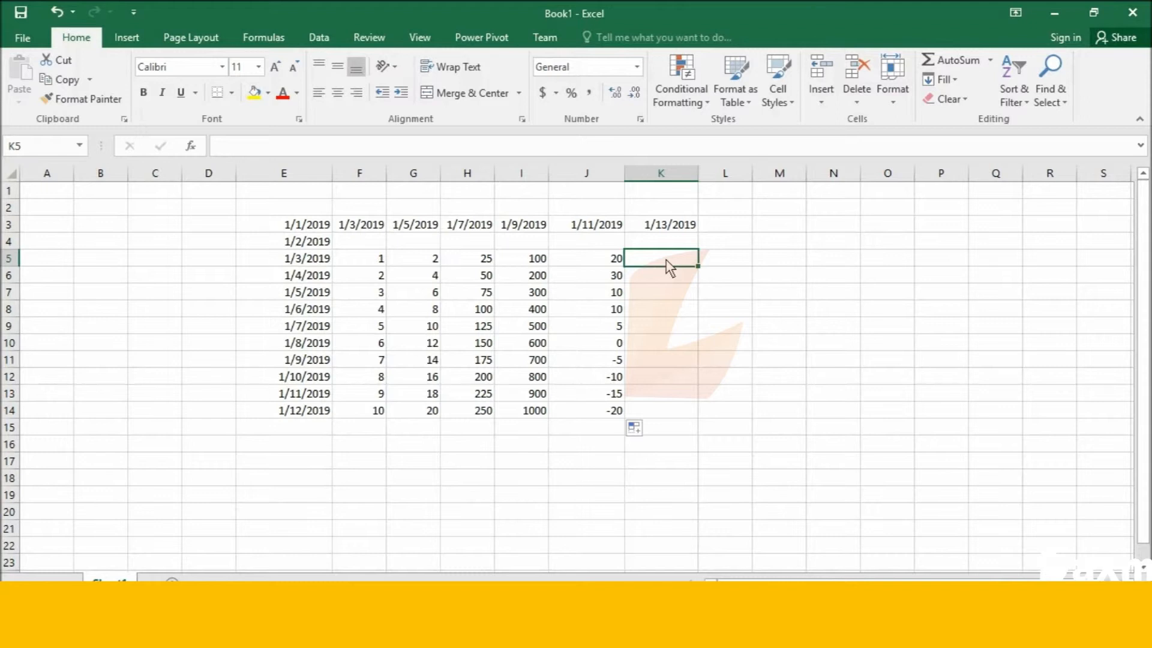
type("Jan")
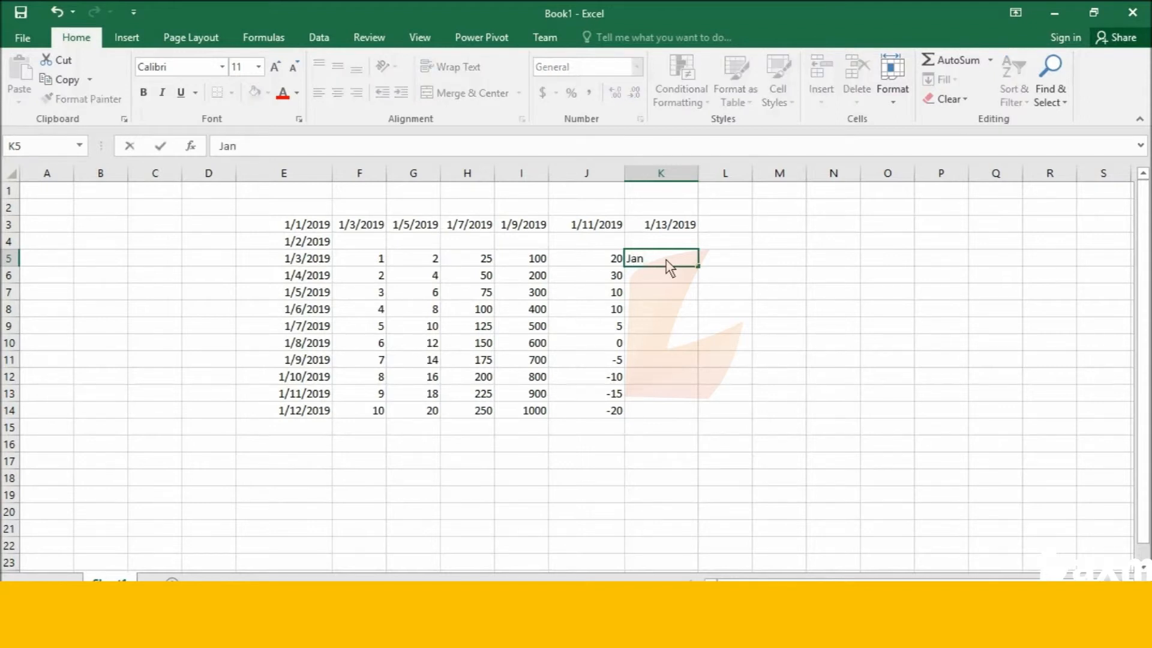
type("uary")
key("Return")
double_click(660, 272)
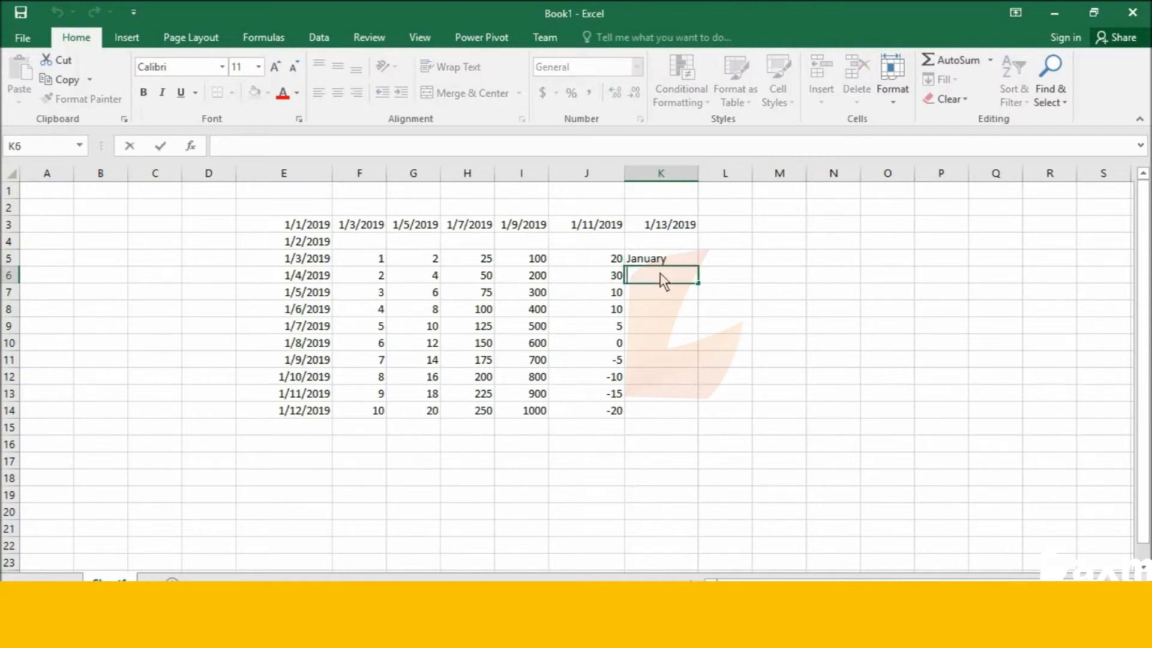
type("February")
left_click(726, 284)
left_click(682, 262)
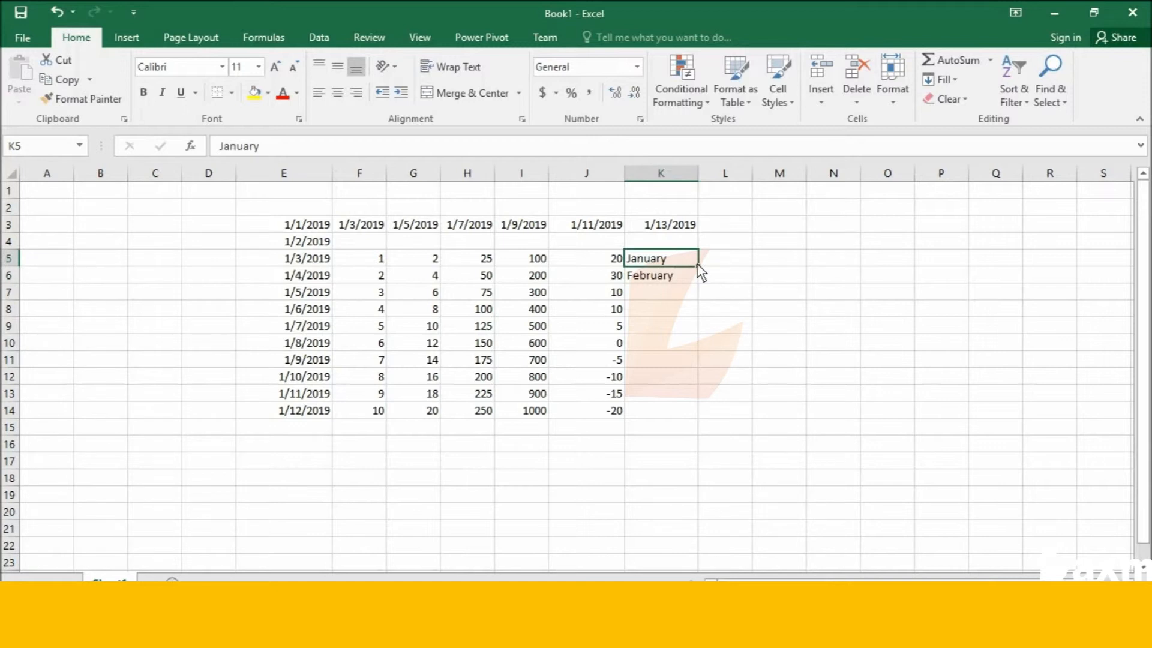
left_click_drag(679, 263, 697, 415)
left_click(634, 262)
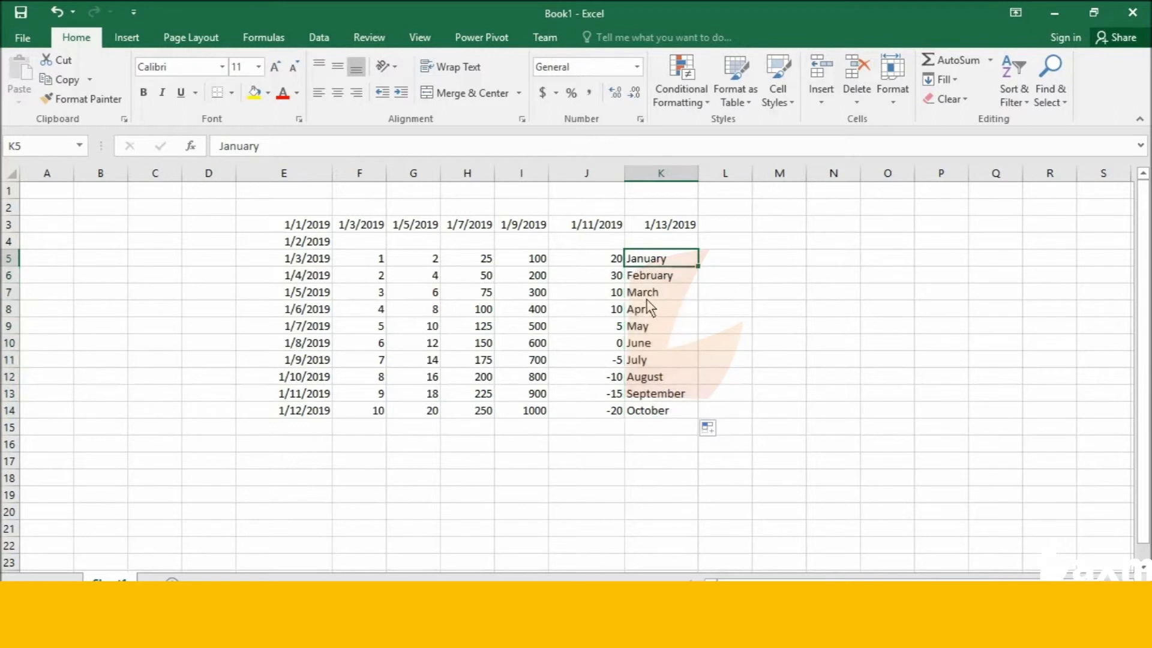
left_click(650, 294)
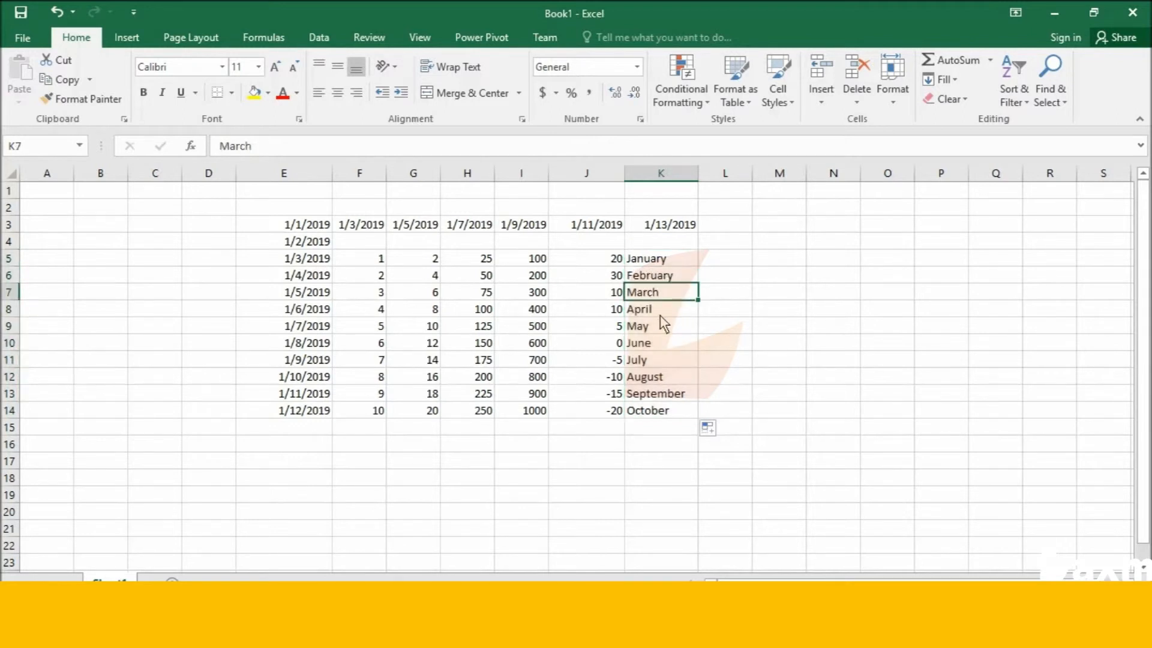
left_click(663, 318)
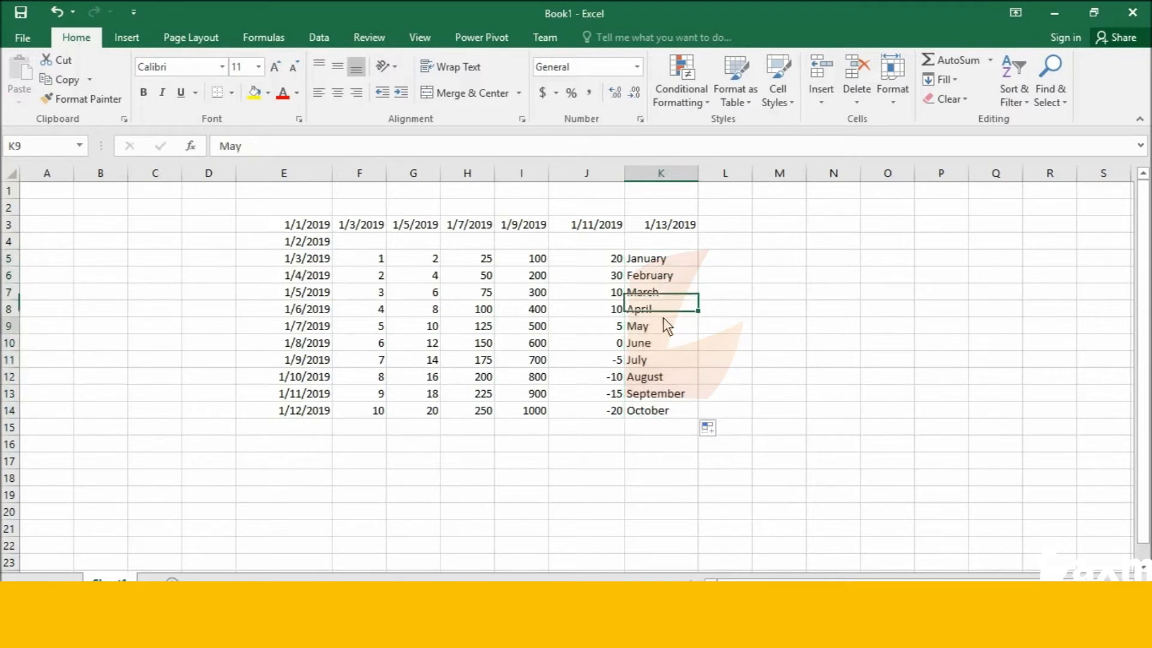
- Enter lowercase january in L5 and february in L6, accepting the suggested Flash Fill months down through L14
left_click(728, 259)
double_click(729, 260)
type("january")
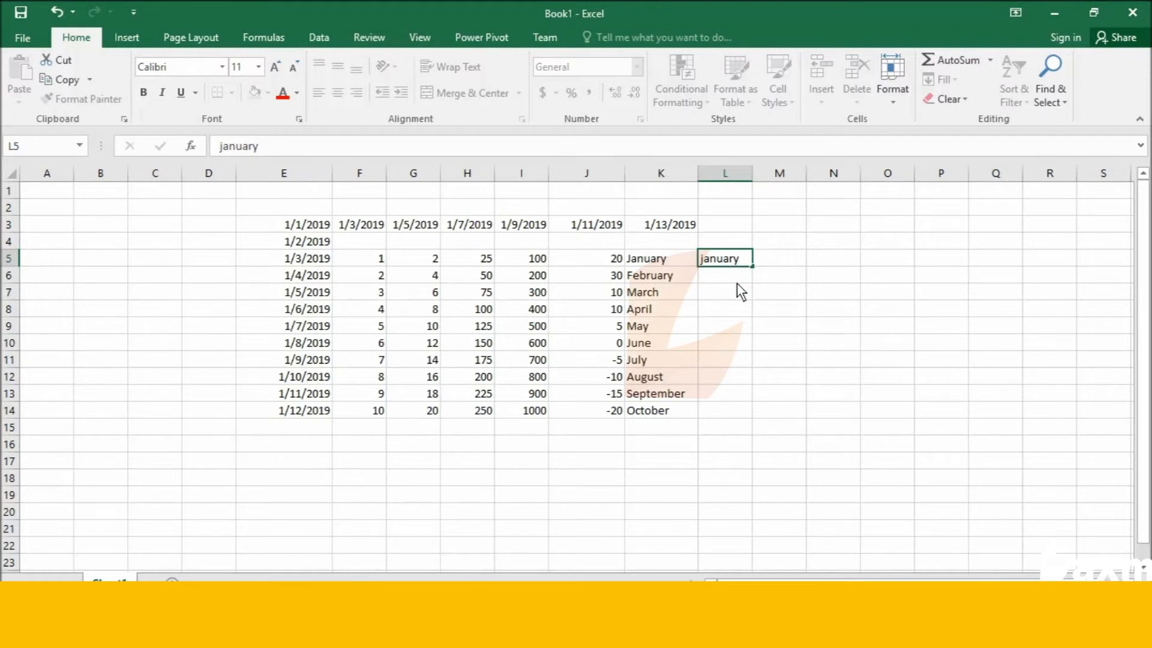
key("Return")
type("february")
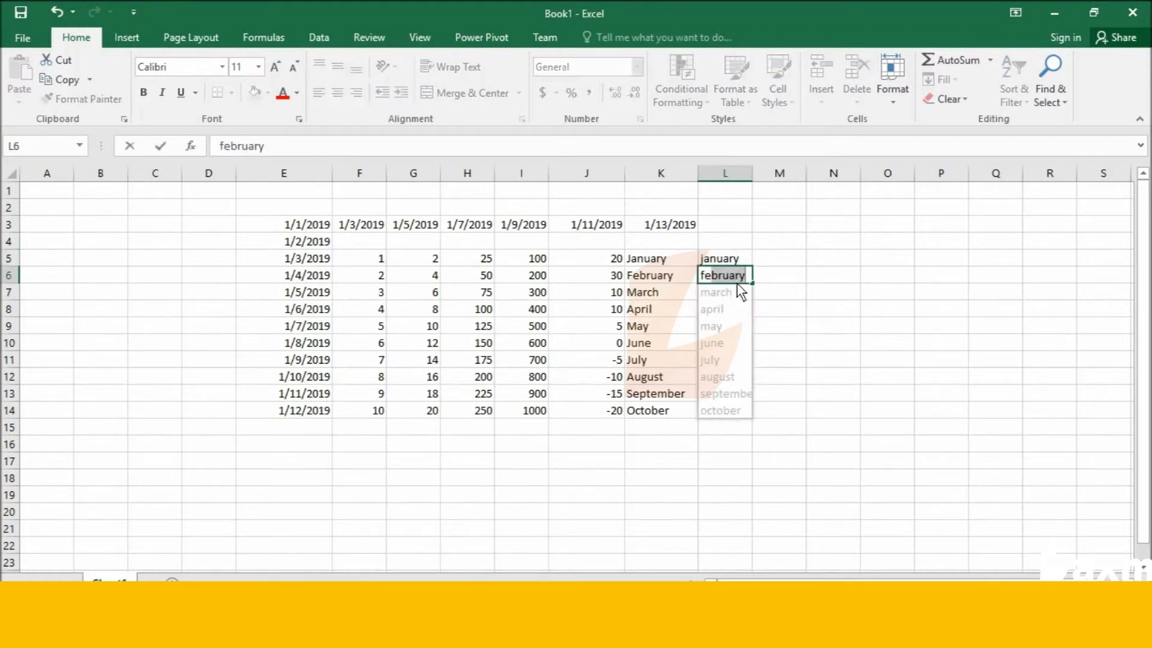
key("Tab")
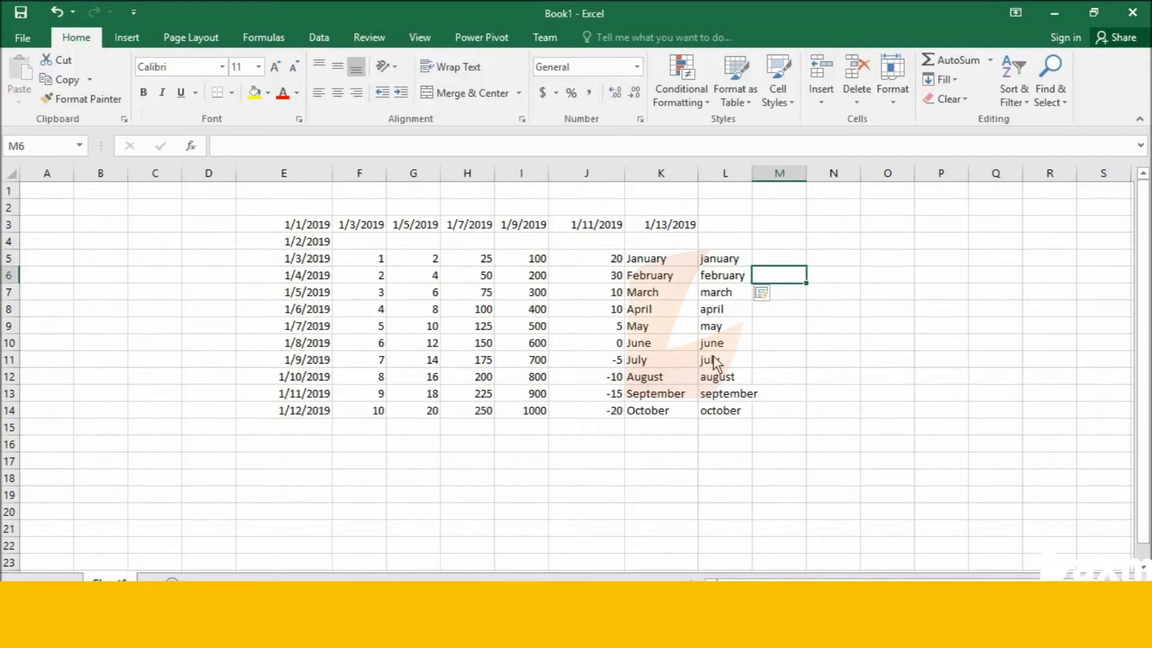
- Enter the abbreviation jan in M5 and extend the short month names down through M14
left_click(767, 262)
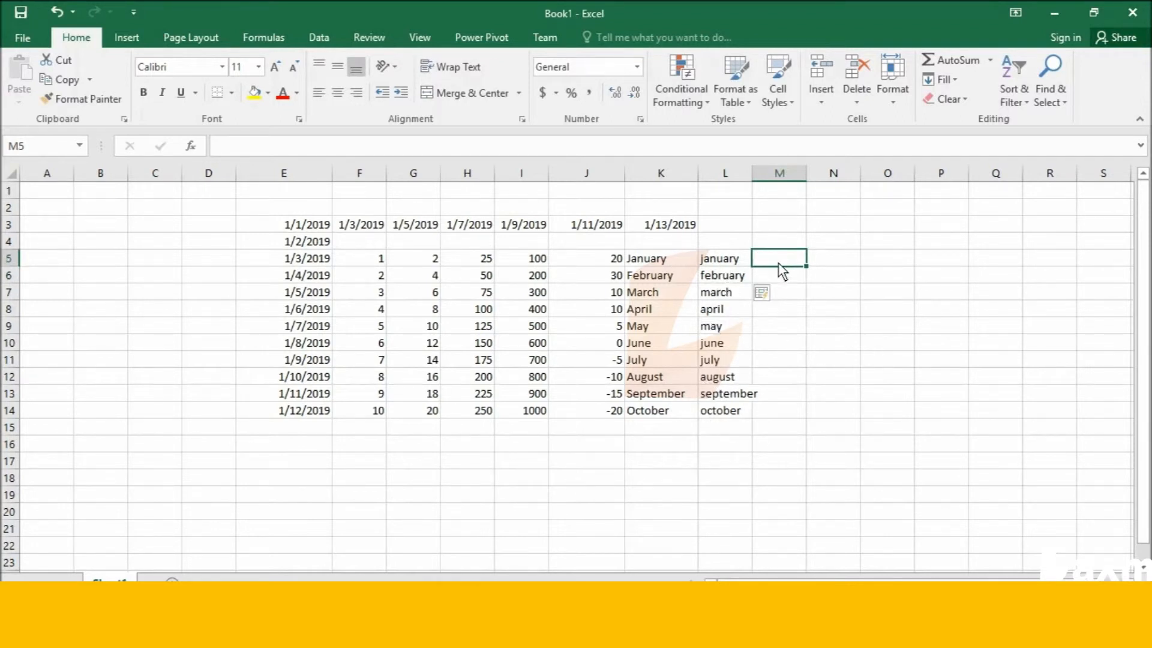
double_click(778, 260)
type("jan")
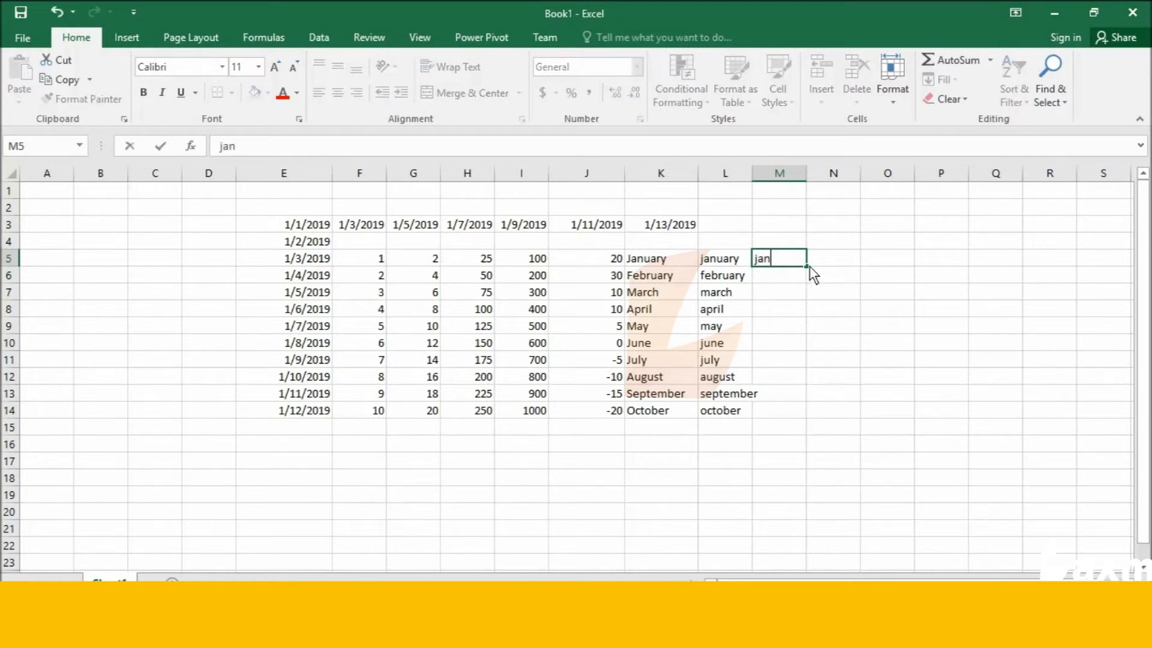
key("ctrl+Return")
left_click_drag(808, 265, 810, 419)
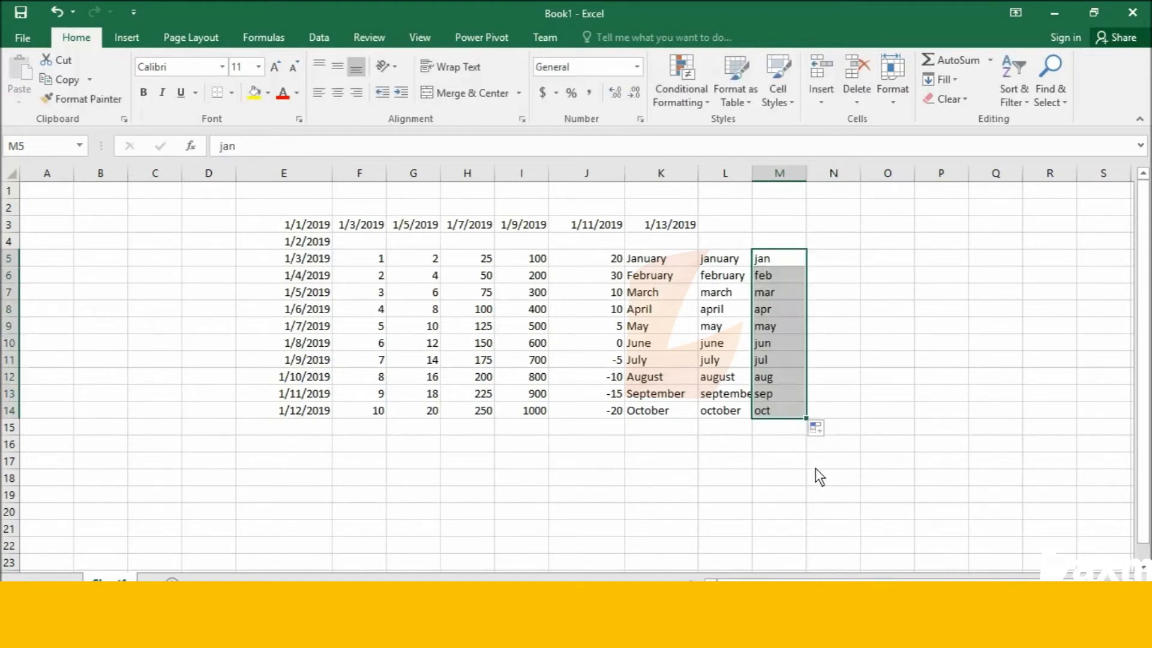
left_click(842, 293)
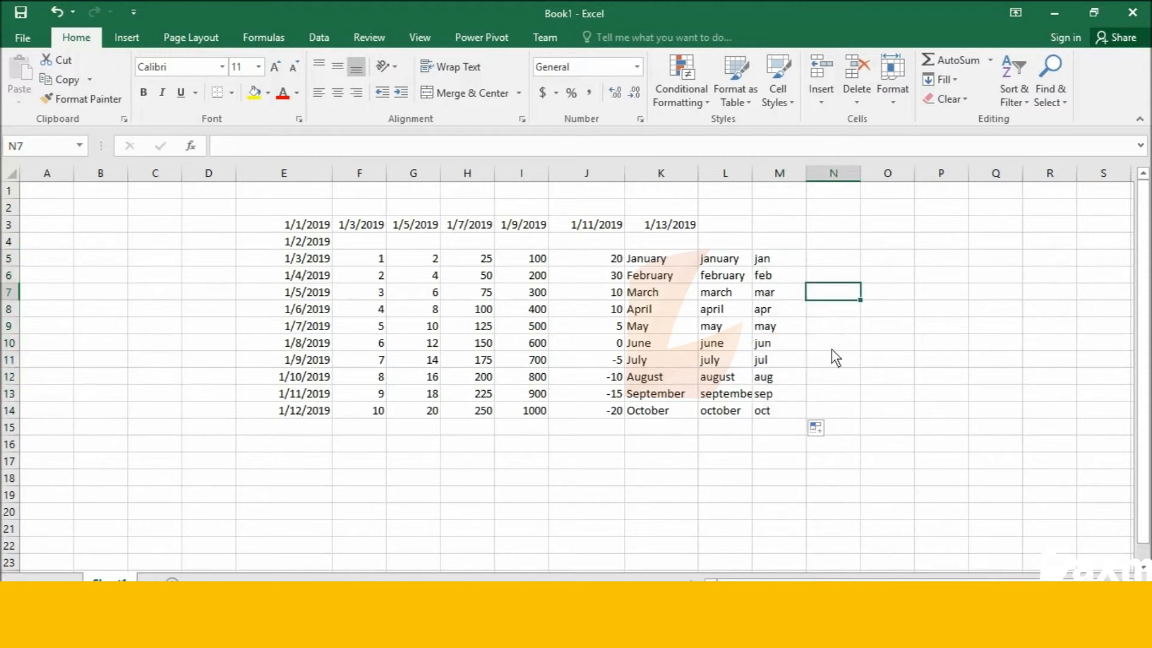
- Enter feb in N5 and extend the months from M5:N5 across row 5 through R5
left_click(820, 258)
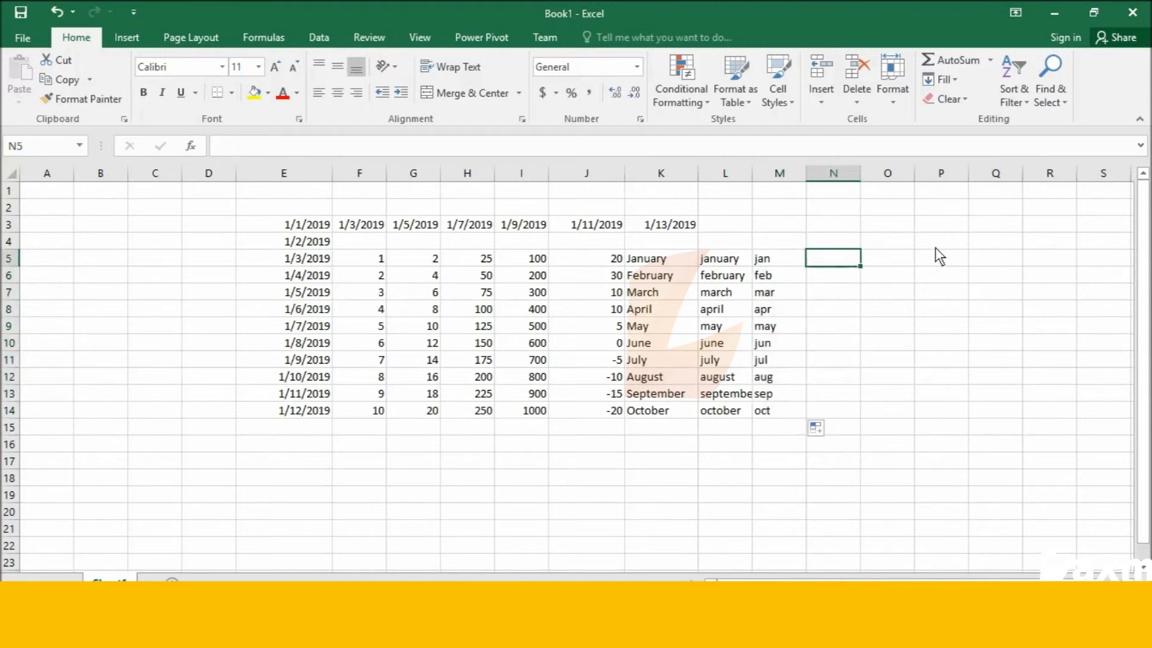
type("feb")
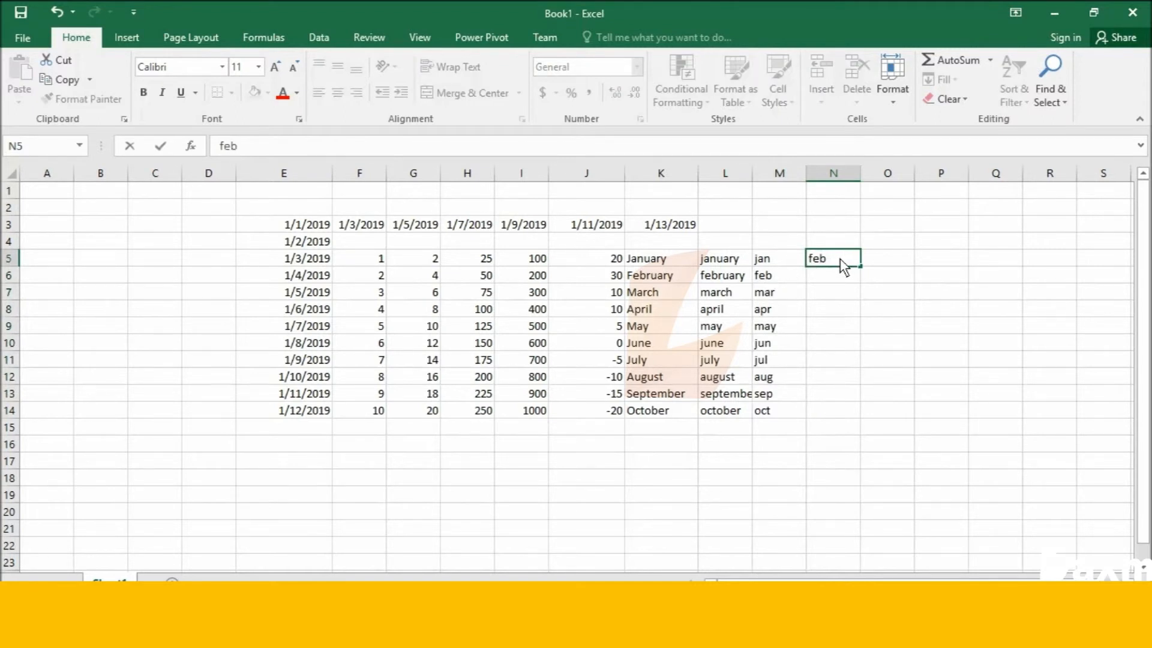
left_click_drag(773, 259, 1056, 267)
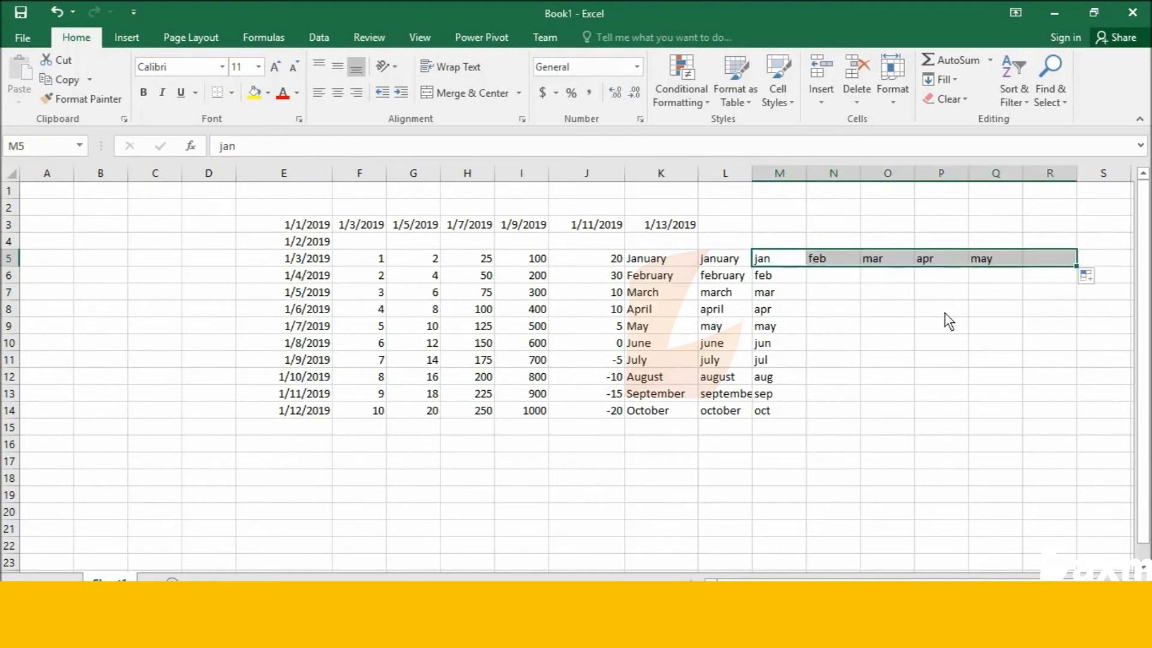
- Enter jan in N6 and extend the short month names across row 6 through R6
left_click(832, 280)
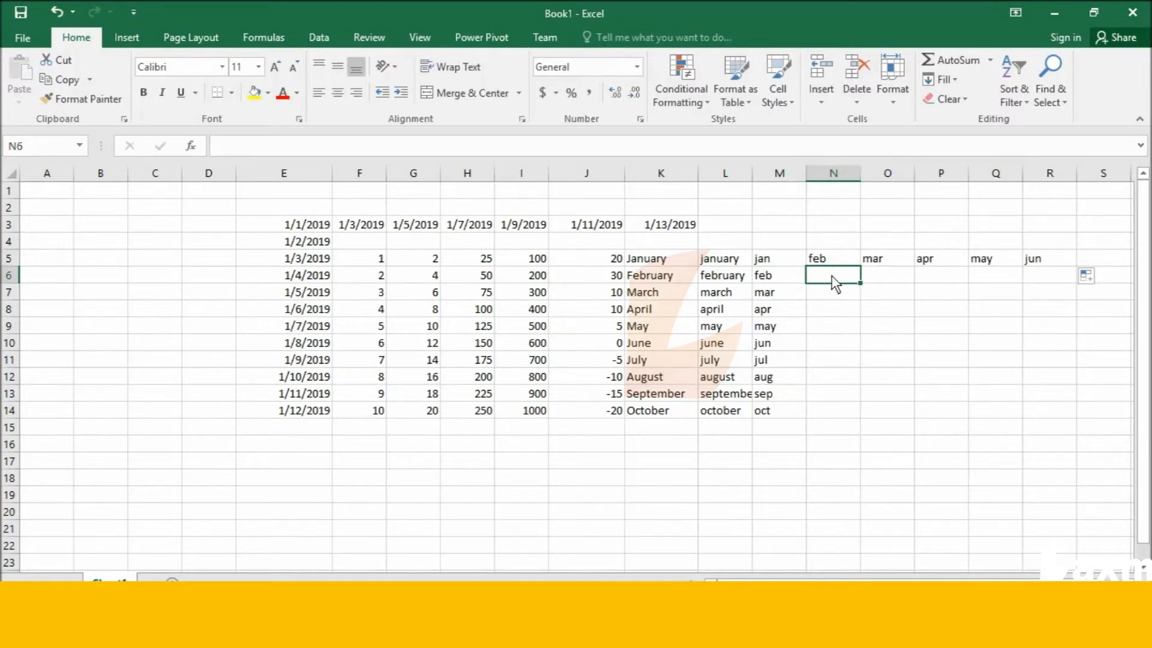
type("jan")
left_click_drag(862, 282, 1067, 300)
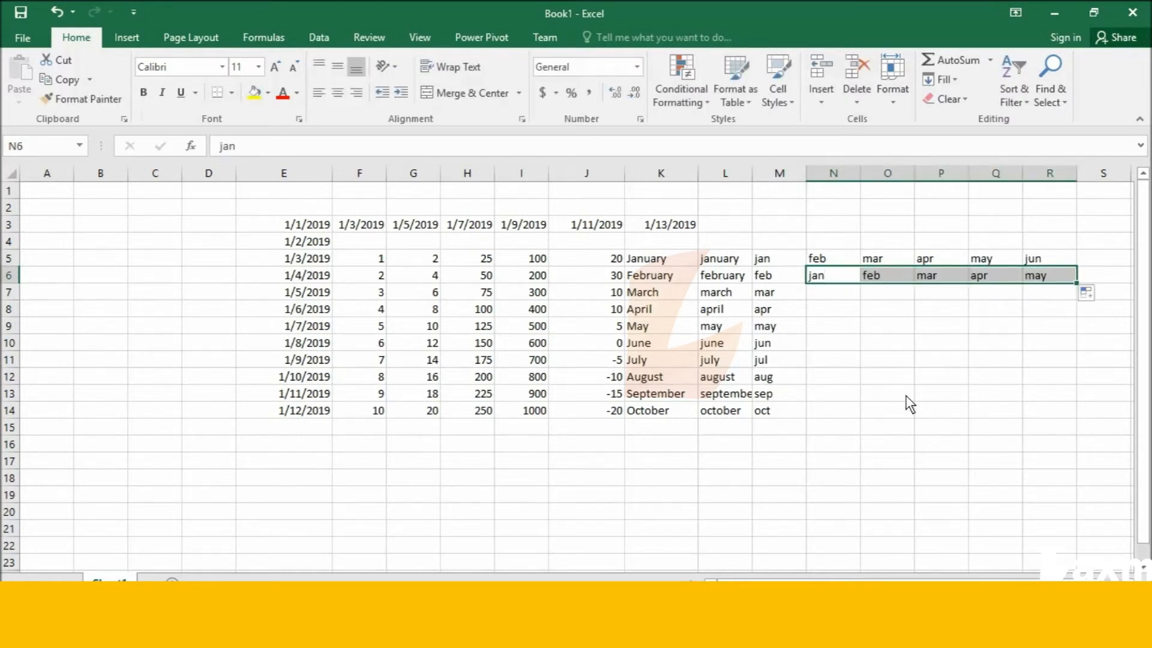
- Enter Monday in N8, undo the accidental move of the cell, and extend the weekdays down through N14
left_click(834, 310)
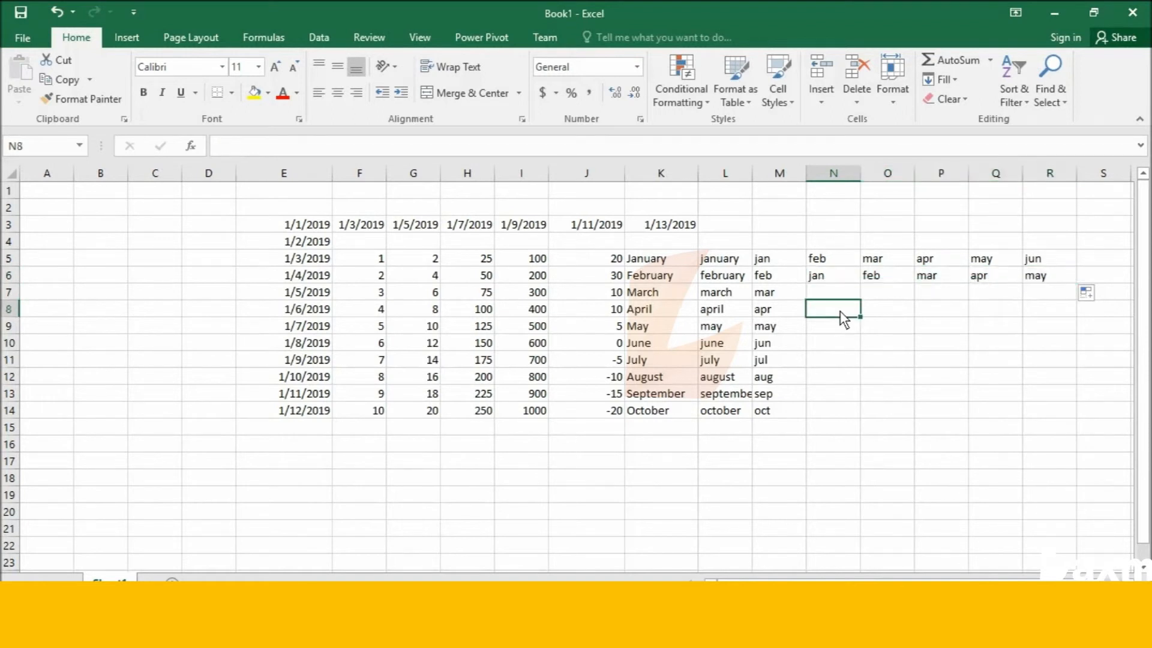
type("Monday")
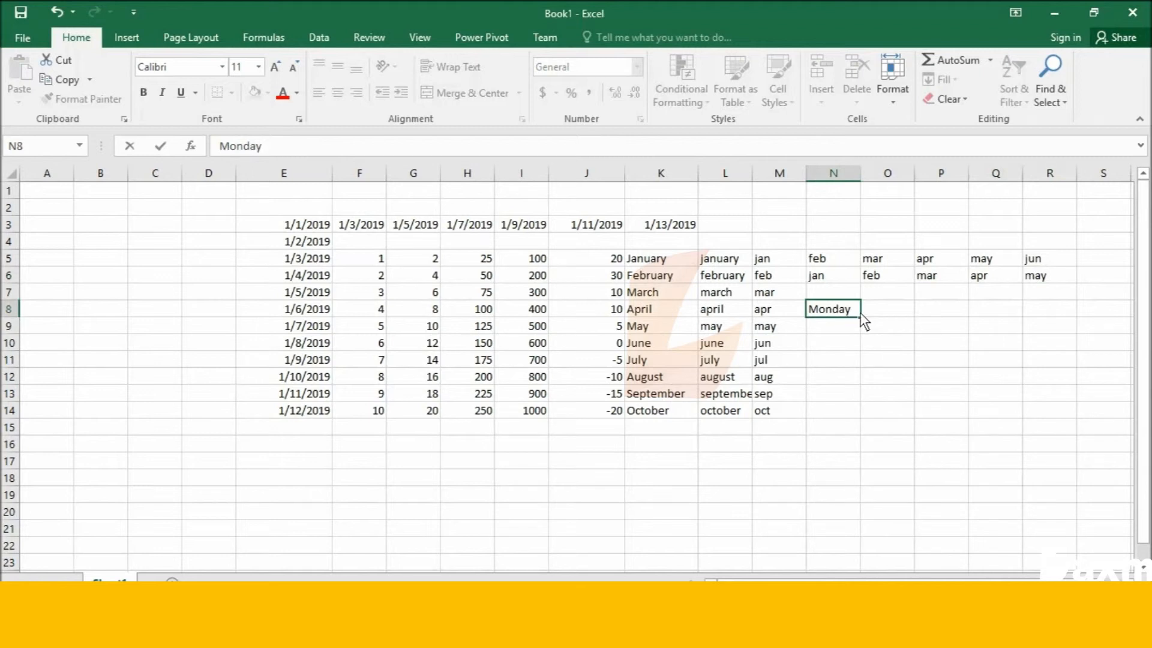
left_click_drag(861, 316, 845, 394)
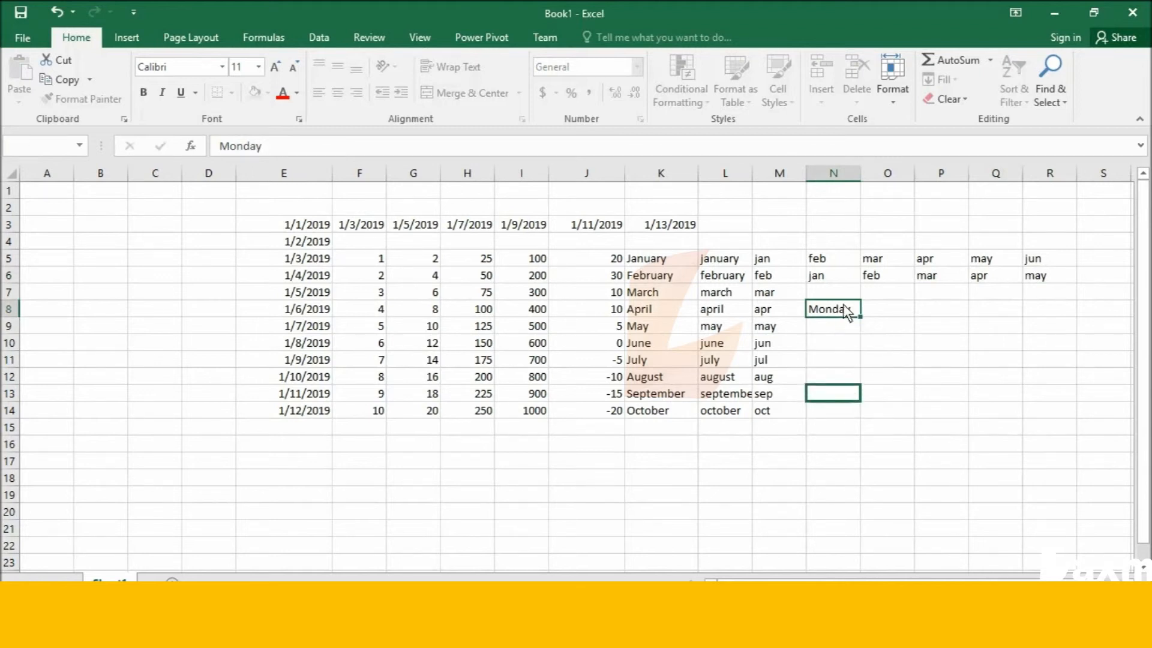
key("ctrl+z")
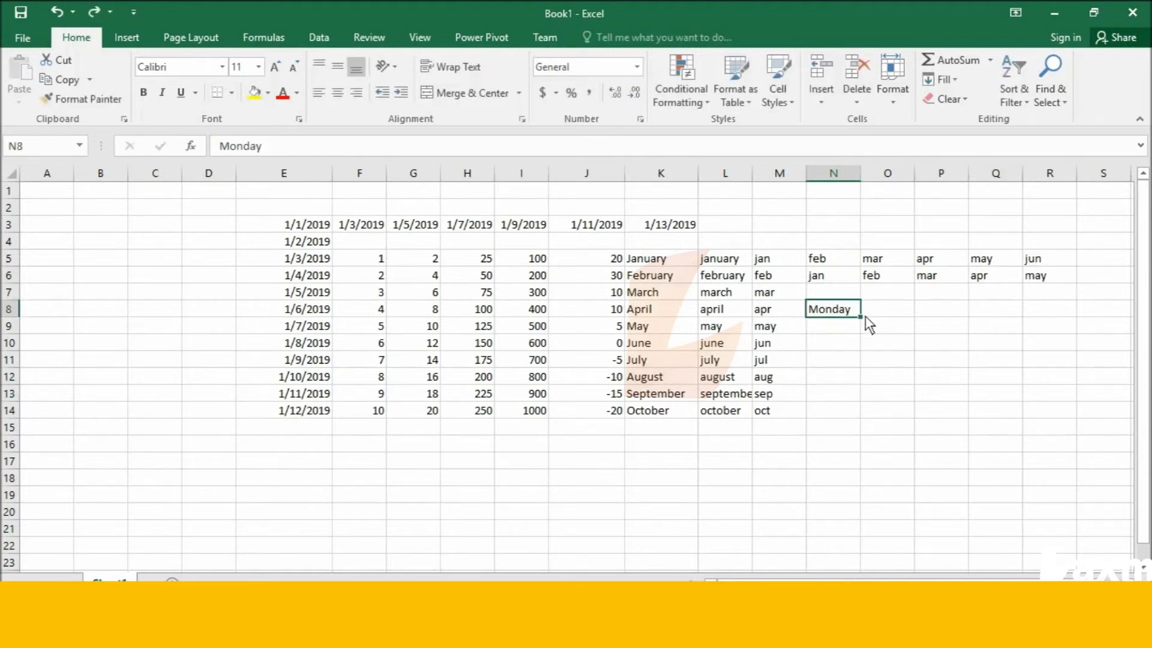
left_click_drag(862, 316, 865, 420)
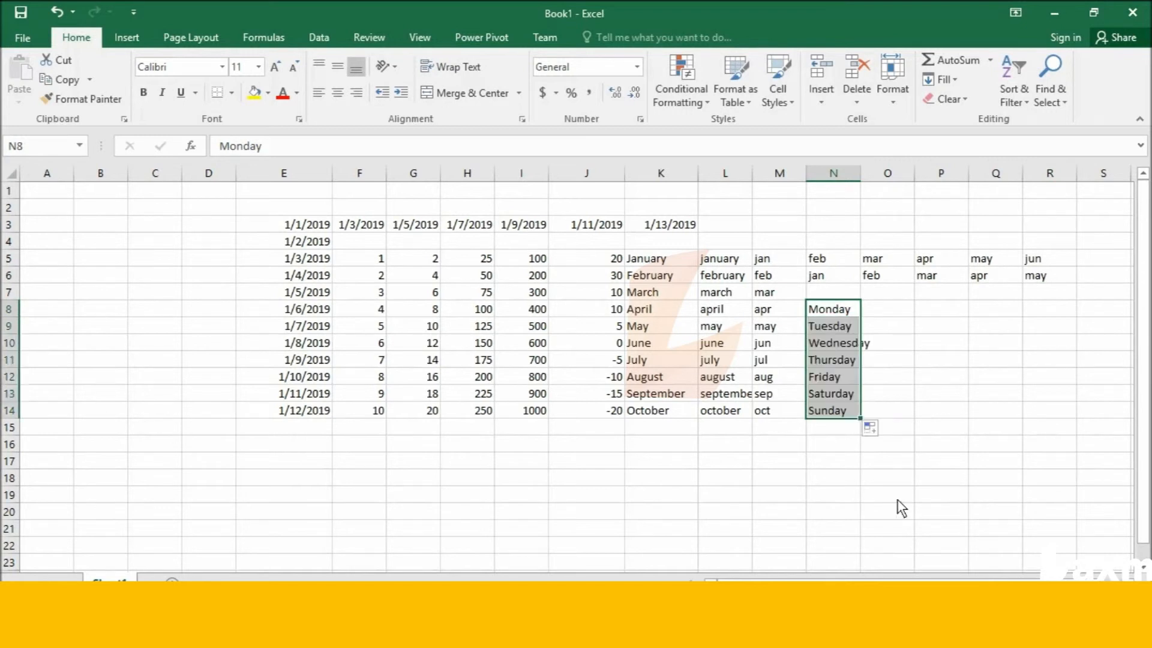
- Extend the weekdays from Monday in N8 across row 8 through R8
left_click(891, 344)
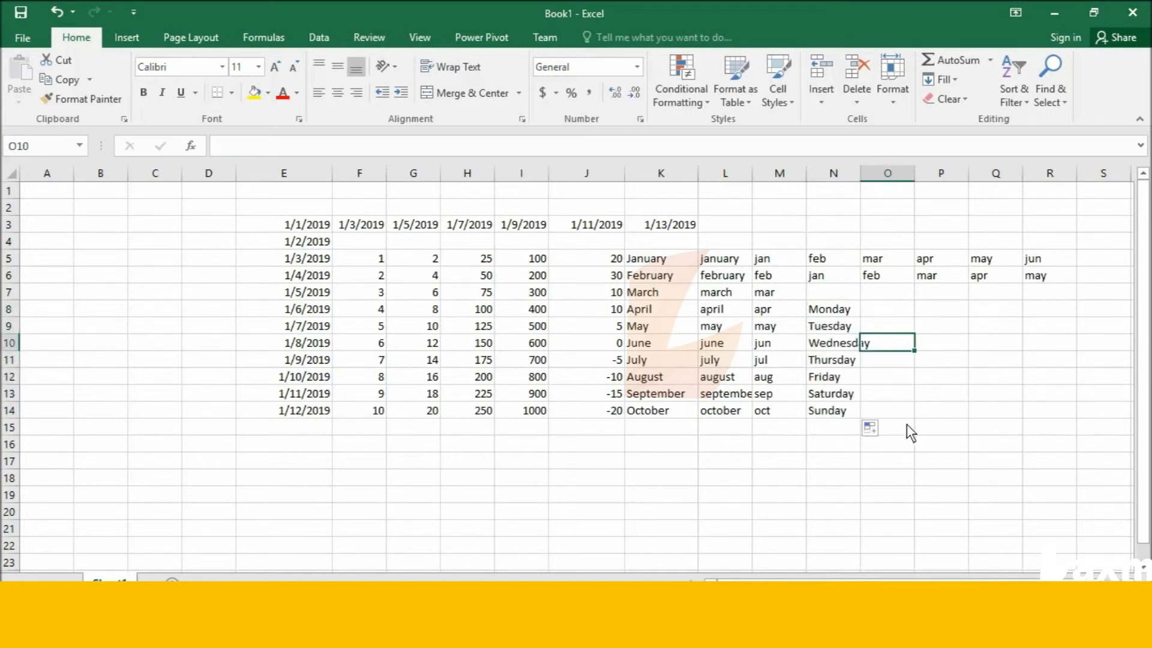
left_click(853, 313)
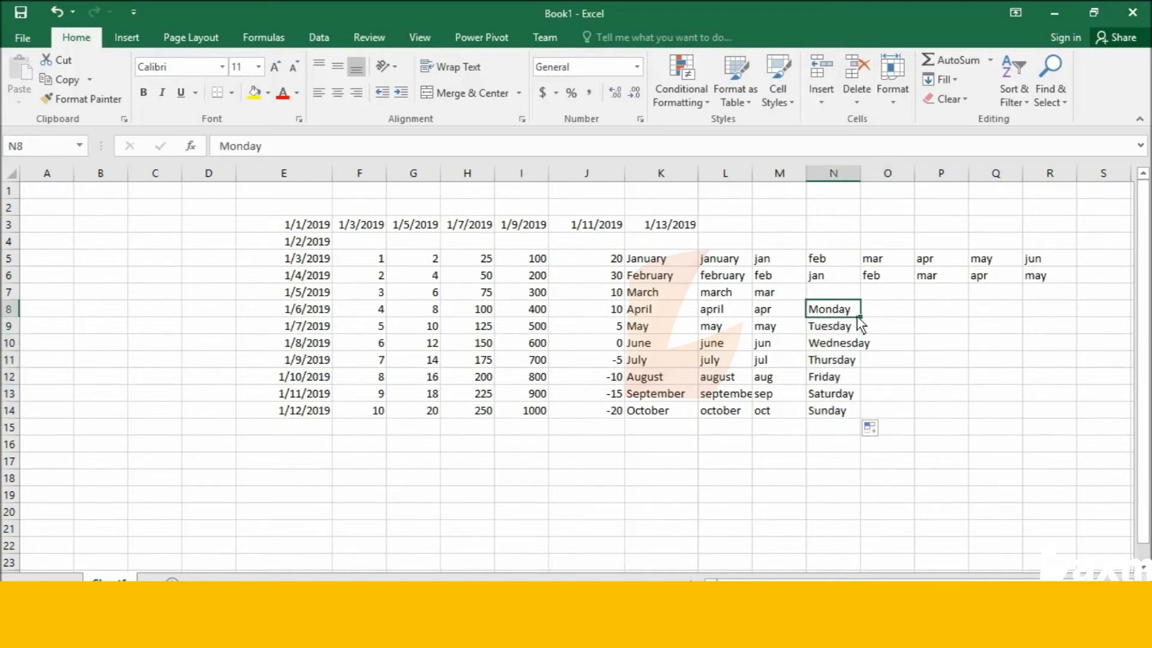
left_click_drag(862, 318, 1054, 351)
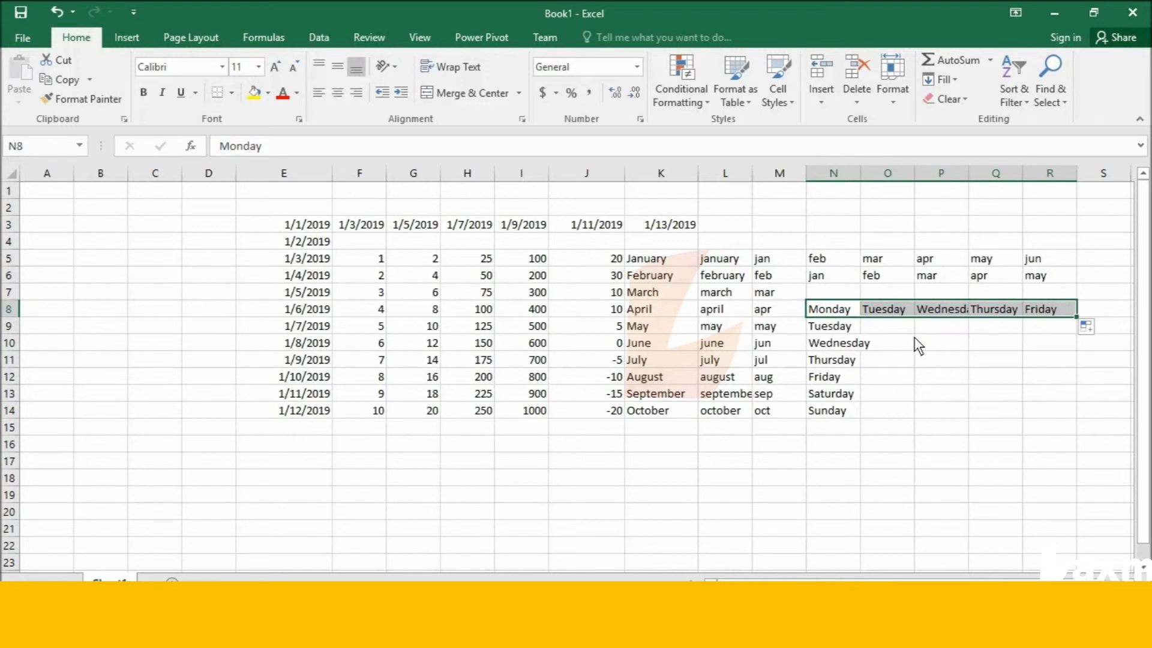
left_click(898, 327)
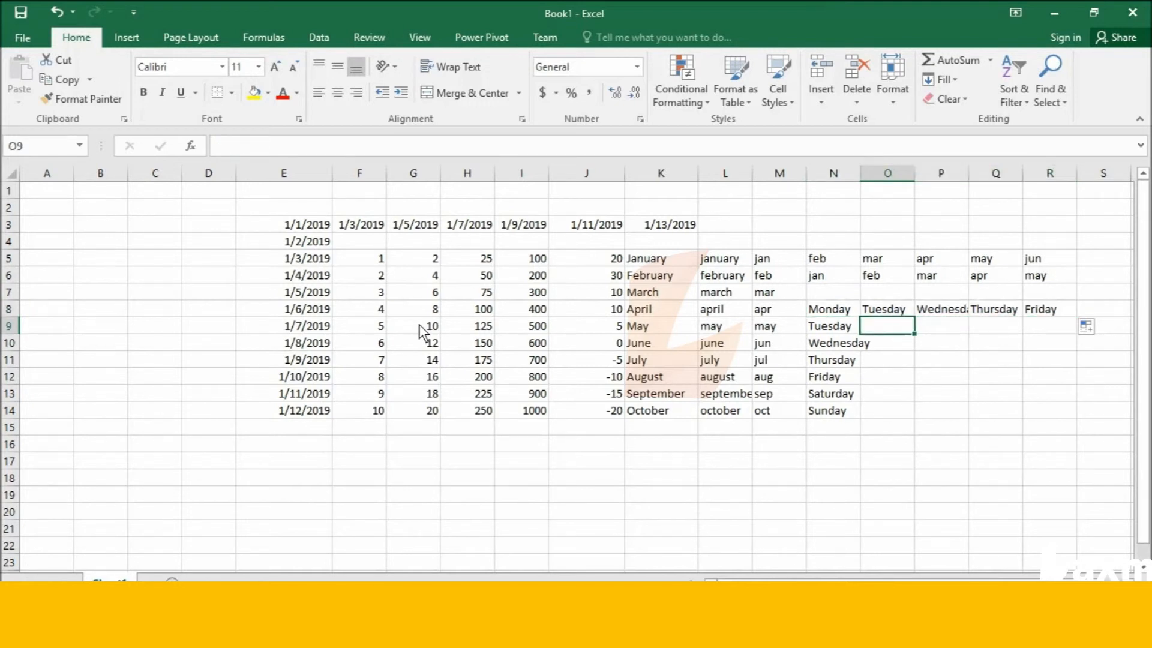
left_click(961, 330)
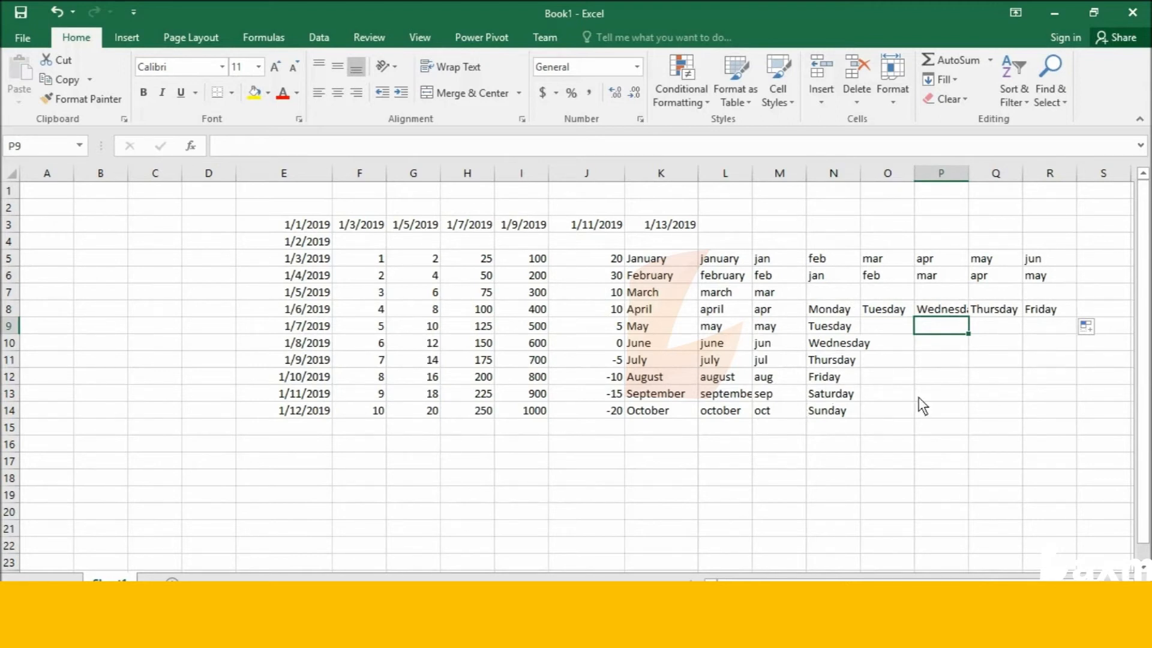
key("Down")
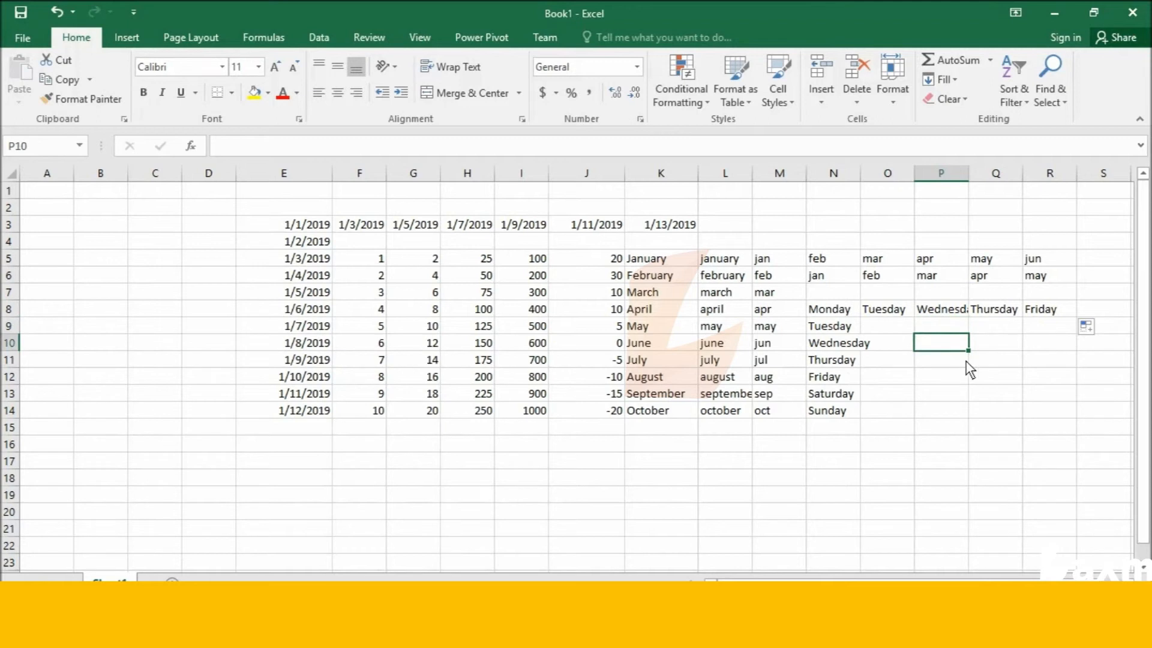
type("W")
key("Escape")
left_click(886, 394)
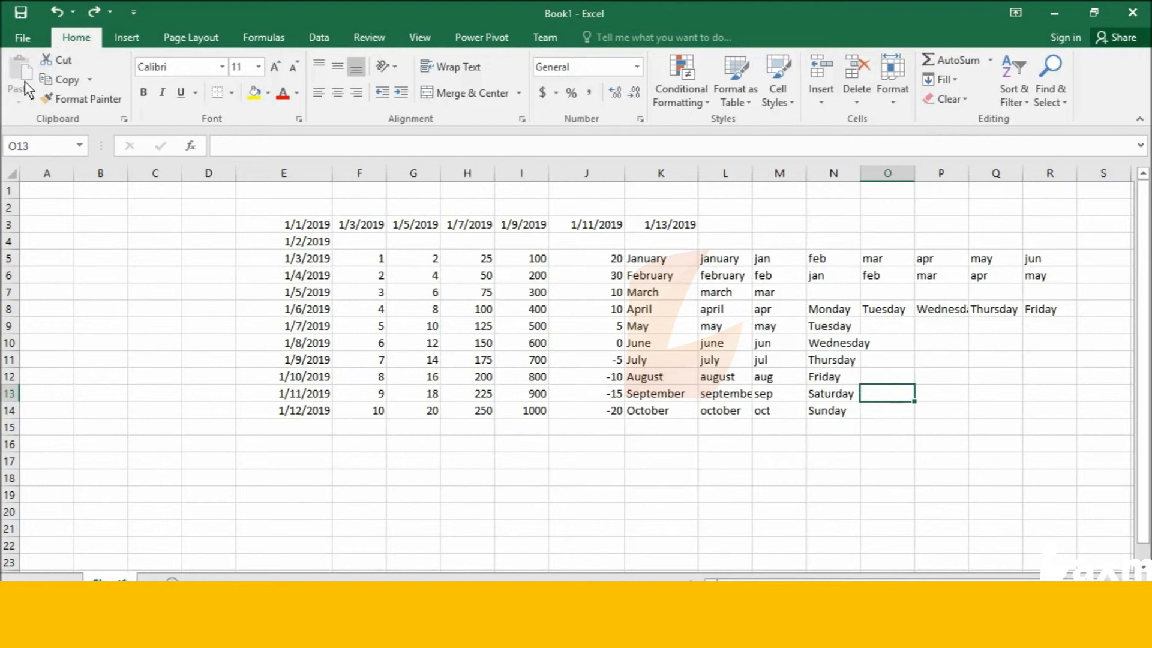
- Copy the dates in E3:E14 and paste them into column B starting at B4
left_click(263, 226)
left_click_drag(308, 252, 315, 417)
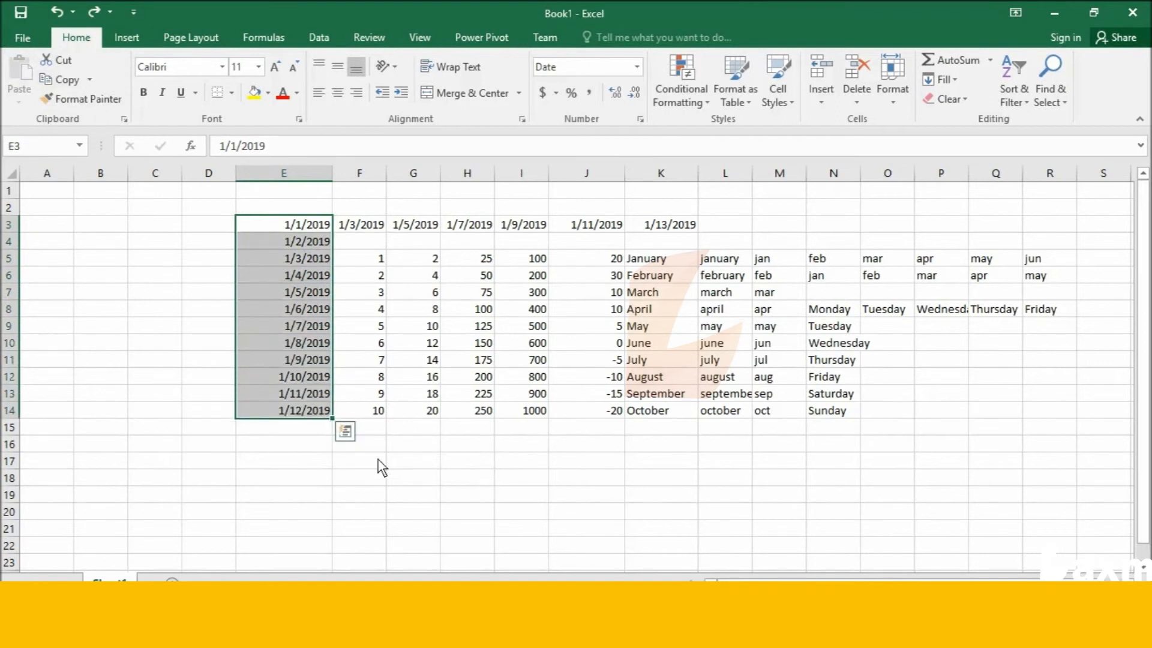
left_click(63, 83)
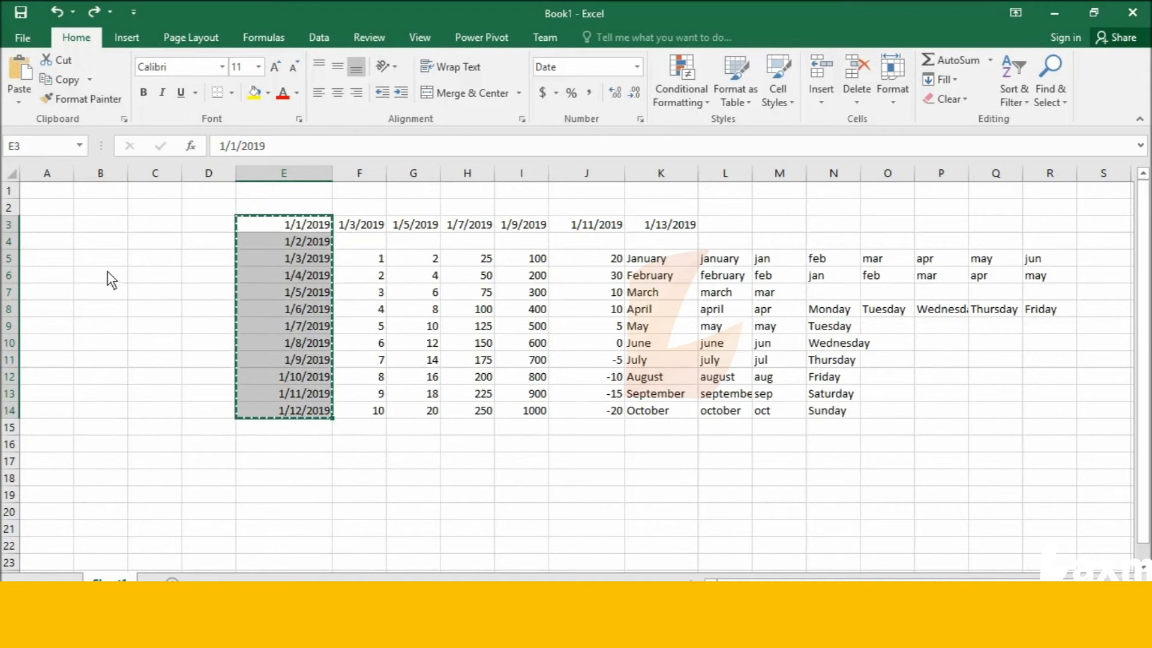
left_click(92, 245)
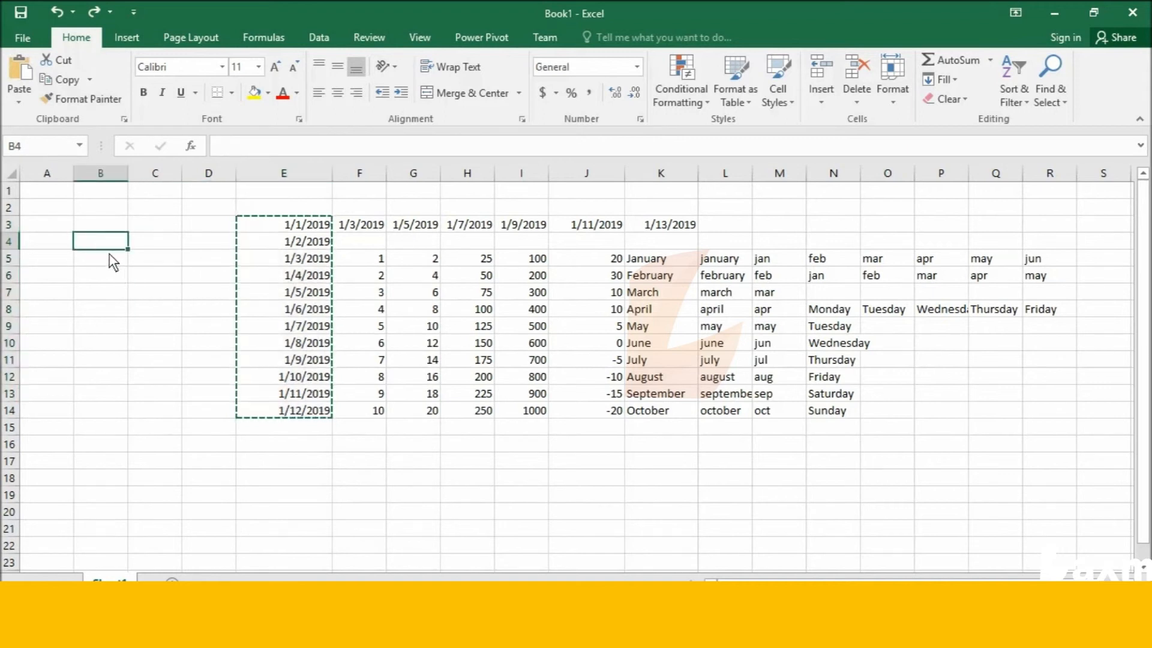
left_click(19, 73)
- Paste the copied dates again starting at C4 and widen columns B and C to fit the full dates
left_click(158, 240)
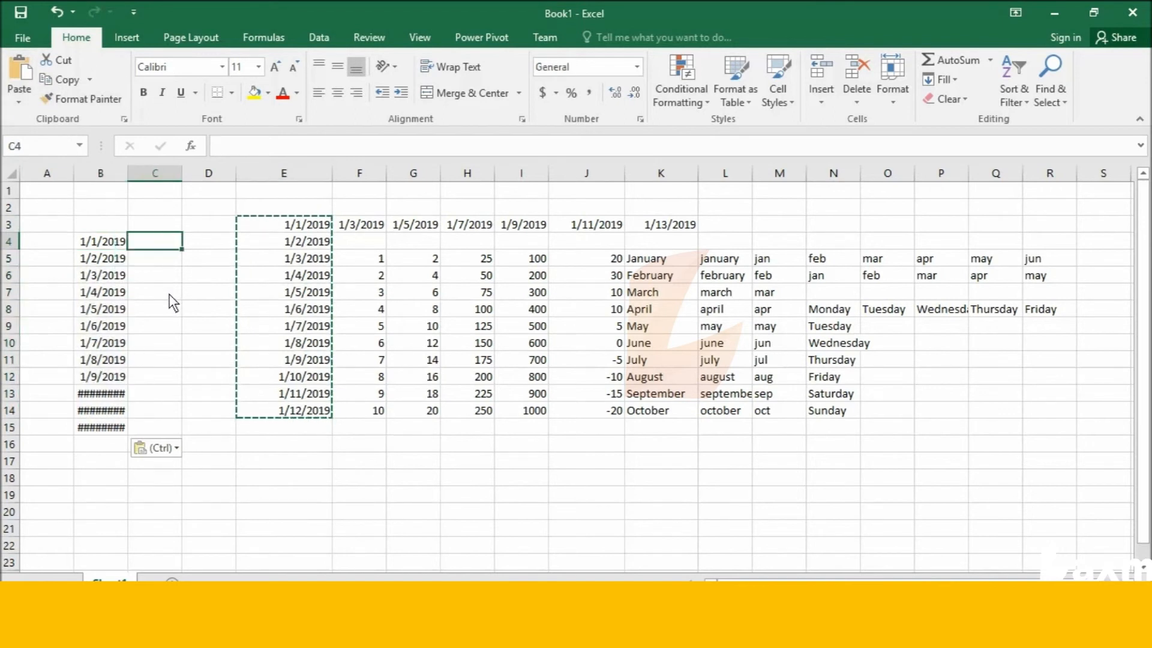
left_click(21, 90)
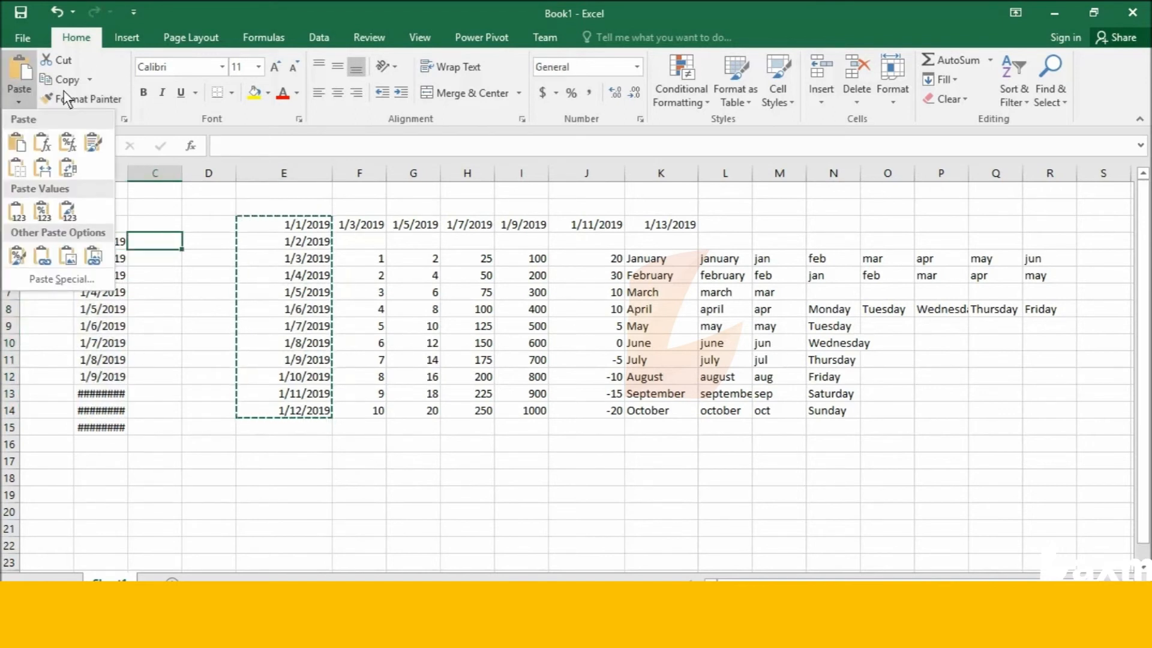
left_click(23, 67)
left_click(212, 312)
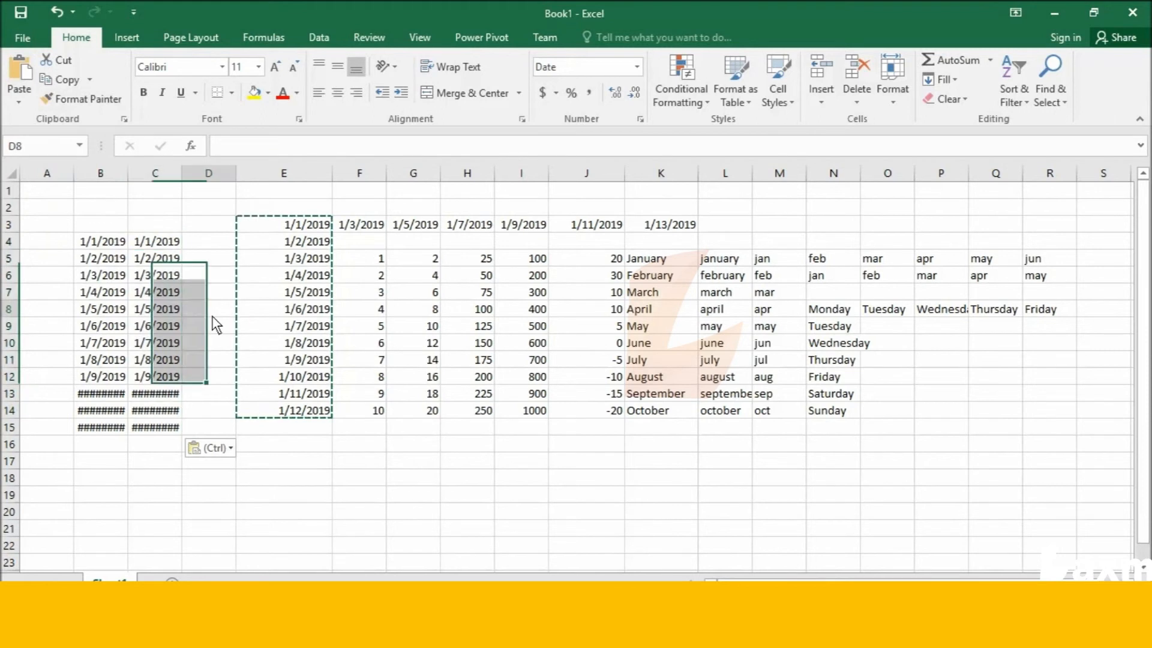
left_click_drag(181, 175, 241, 196)
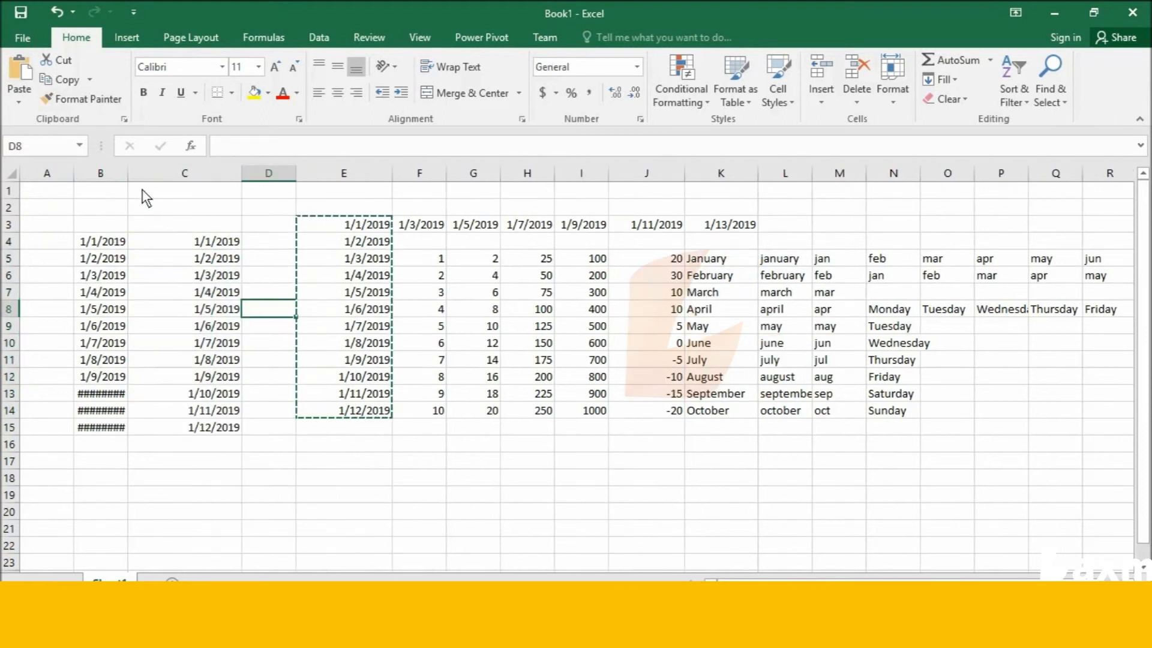
left_click_drag(129, 175, 178, 195)
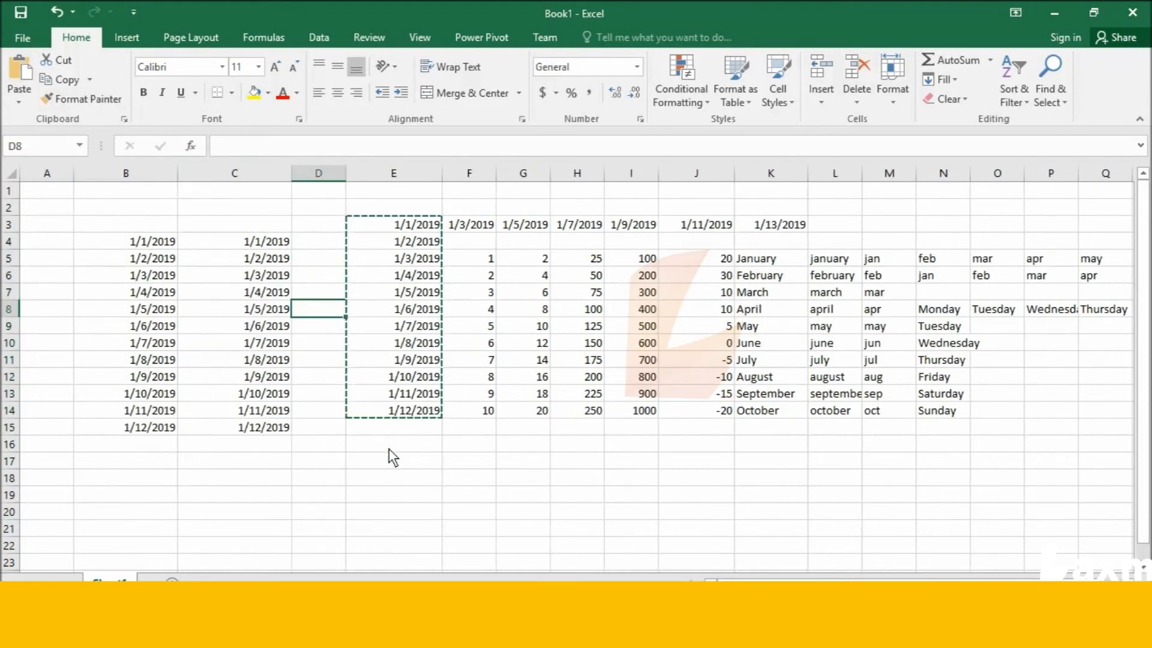
left_click(525, 467)
left_click(501, 308)
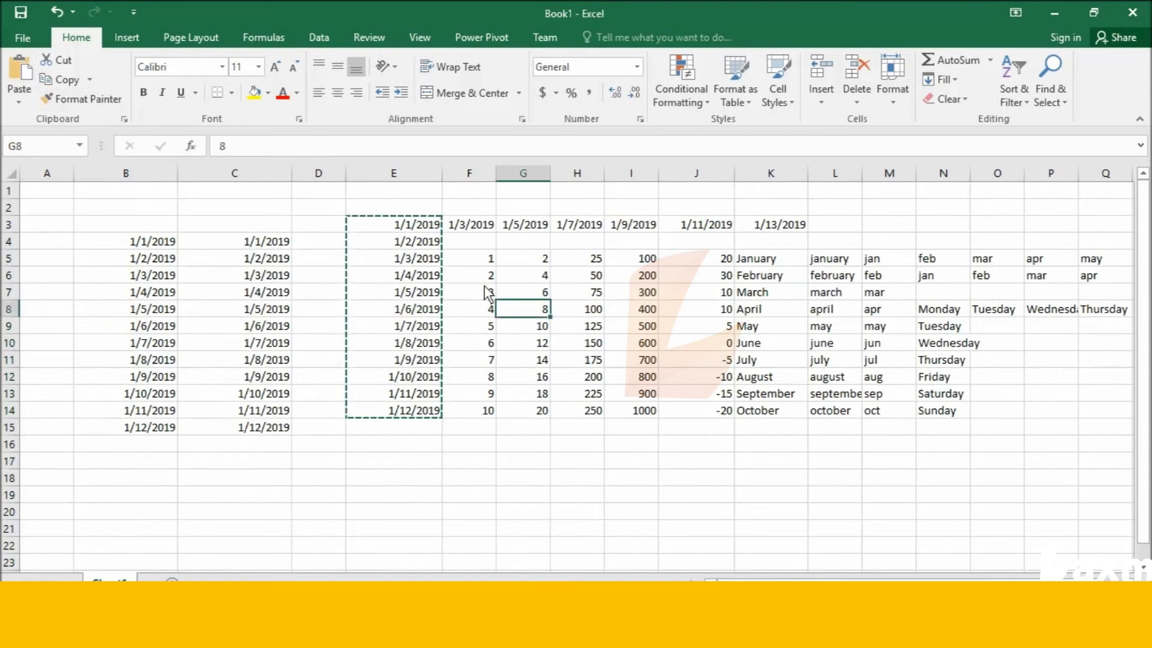
left_click(364, 226)
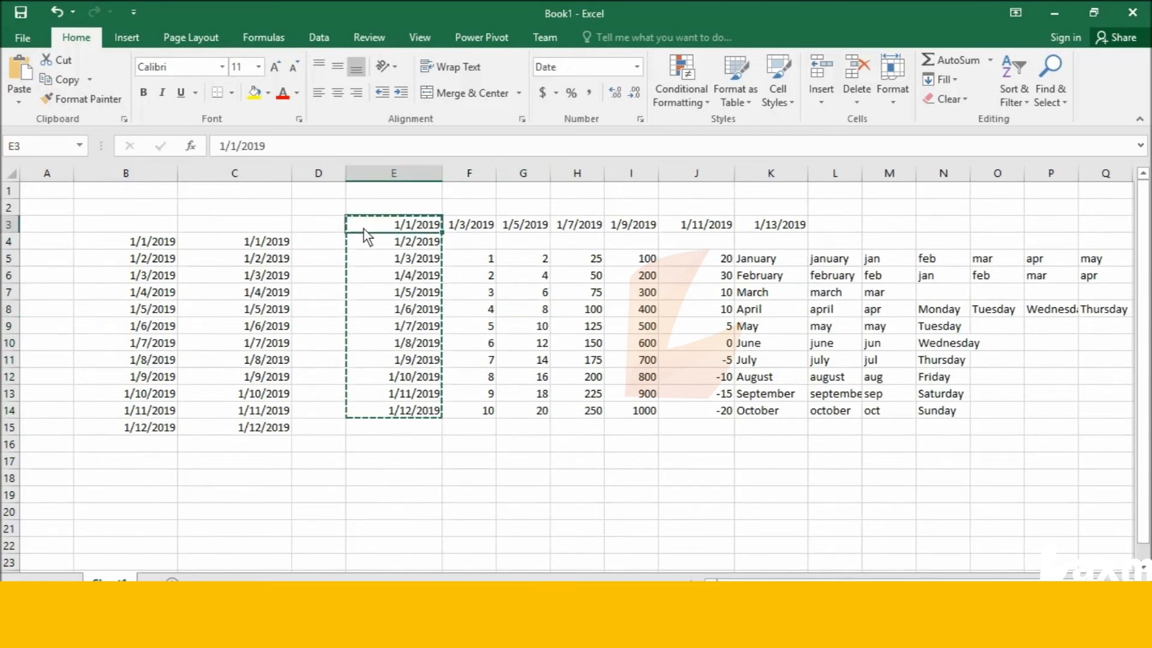
left_click(269, 241)
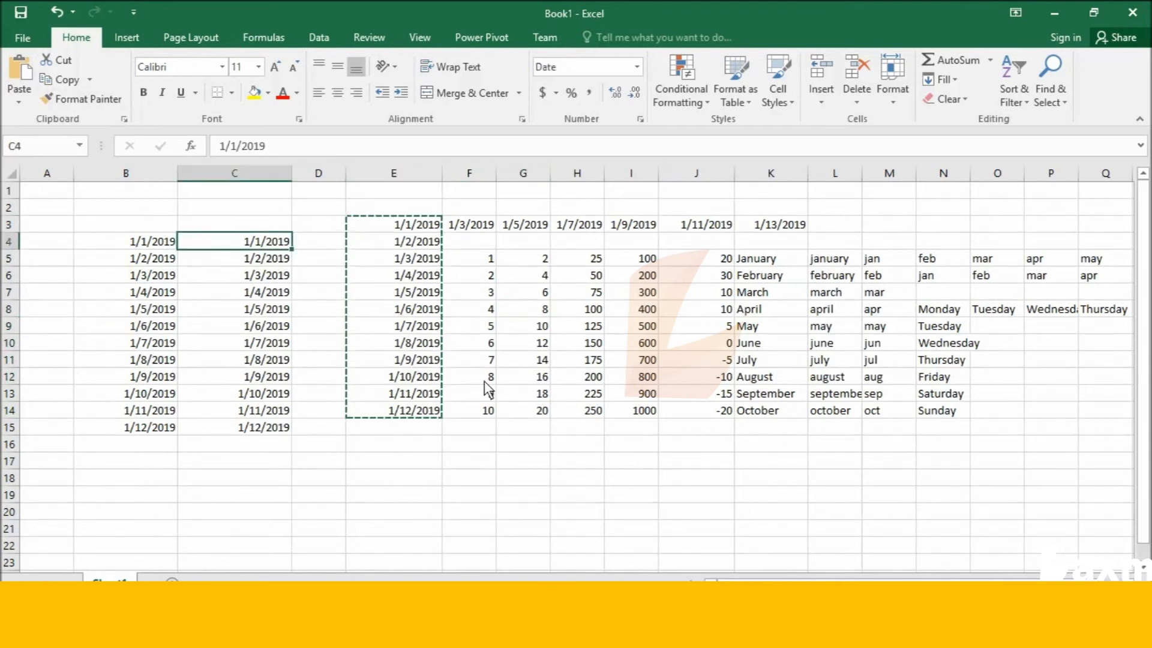
- Undo the column widening, both date pastes and the weekday series in column N and row 8
key("ctrl+z")
key("ctrl+z")
key("ctrl+z")
key("ctrl+z")
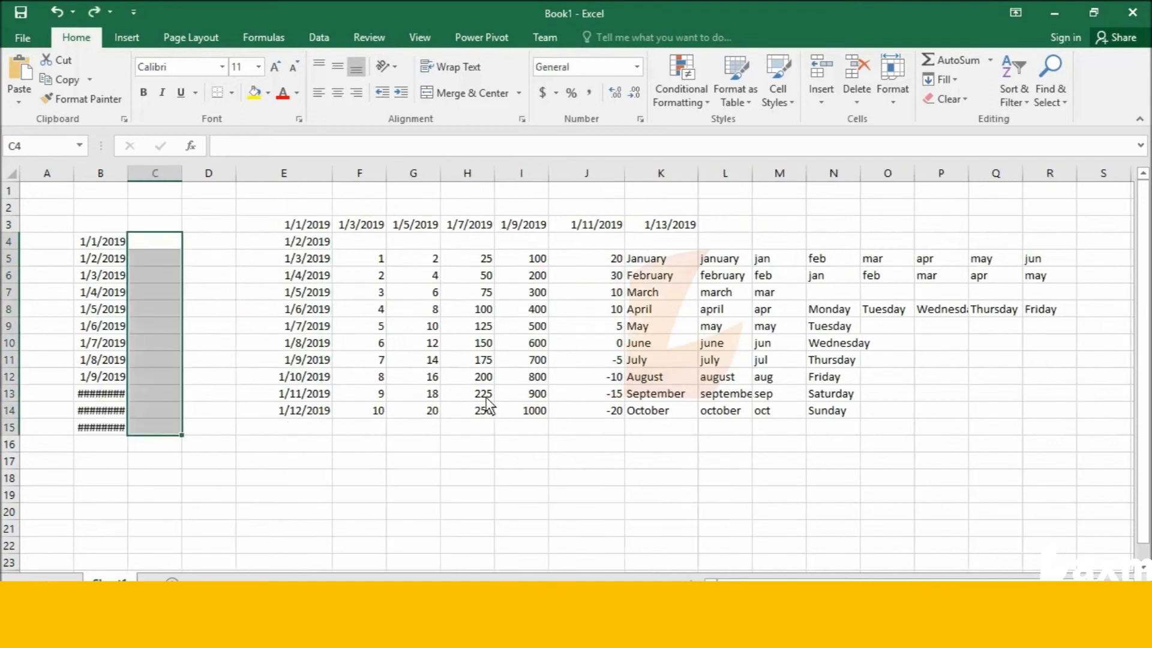
key("ctrl+z")
key("ctrl+z")
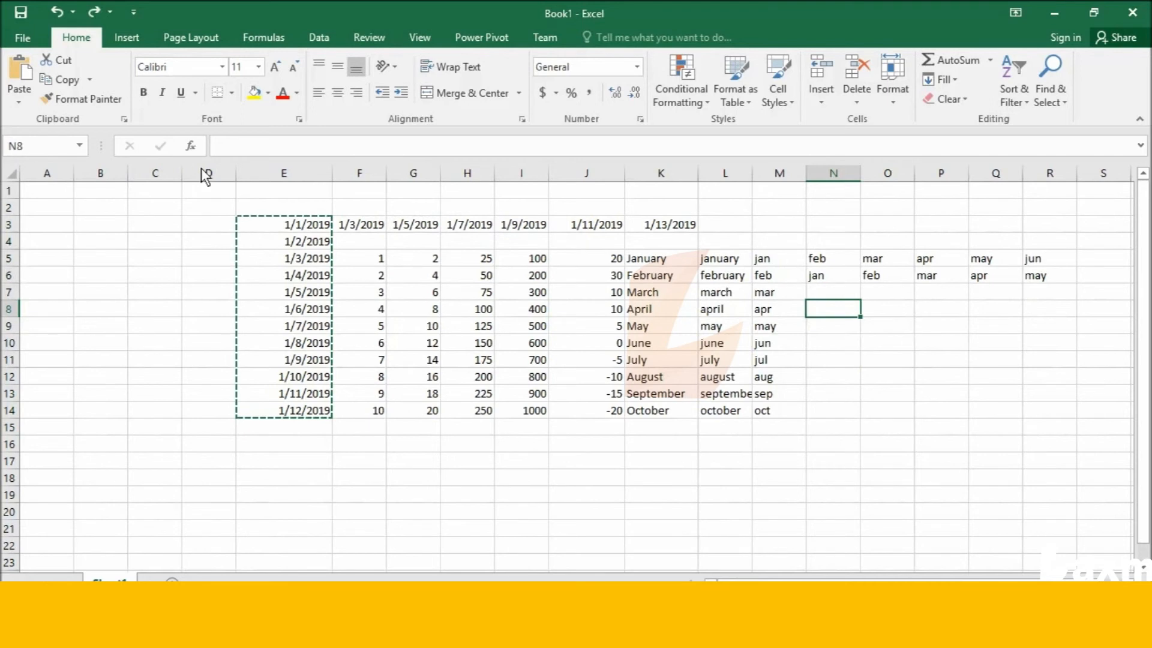
- Cut the dates in E3:E14 and paste them into column B starting at B4
left_click(62, 60)
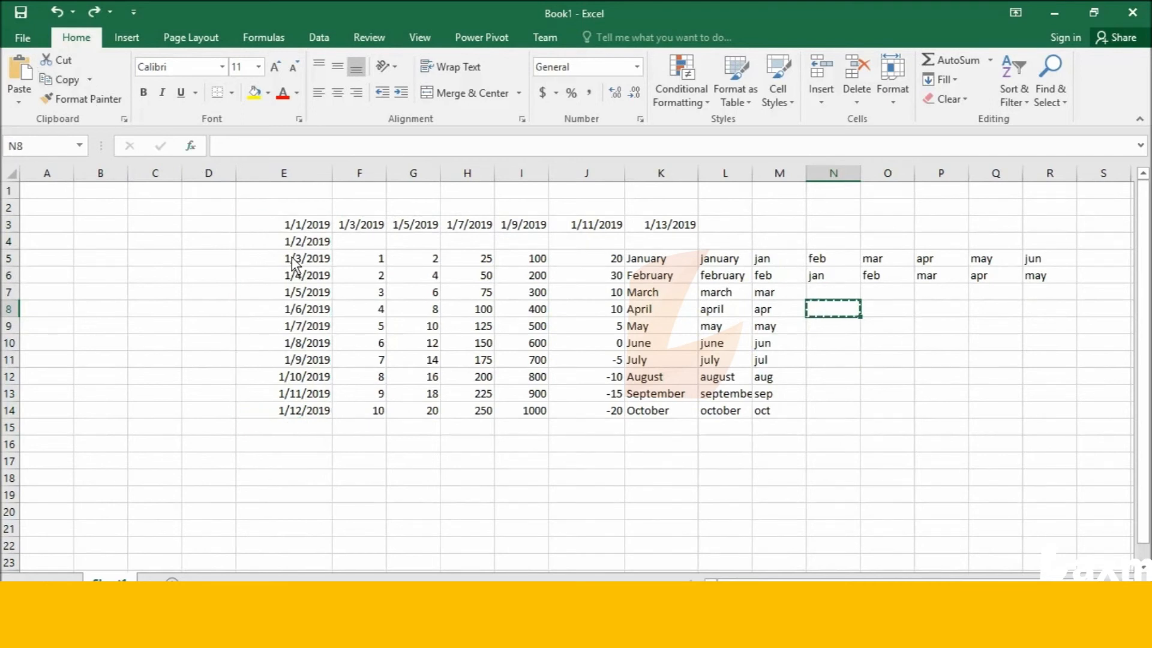
left_click(288, 228)
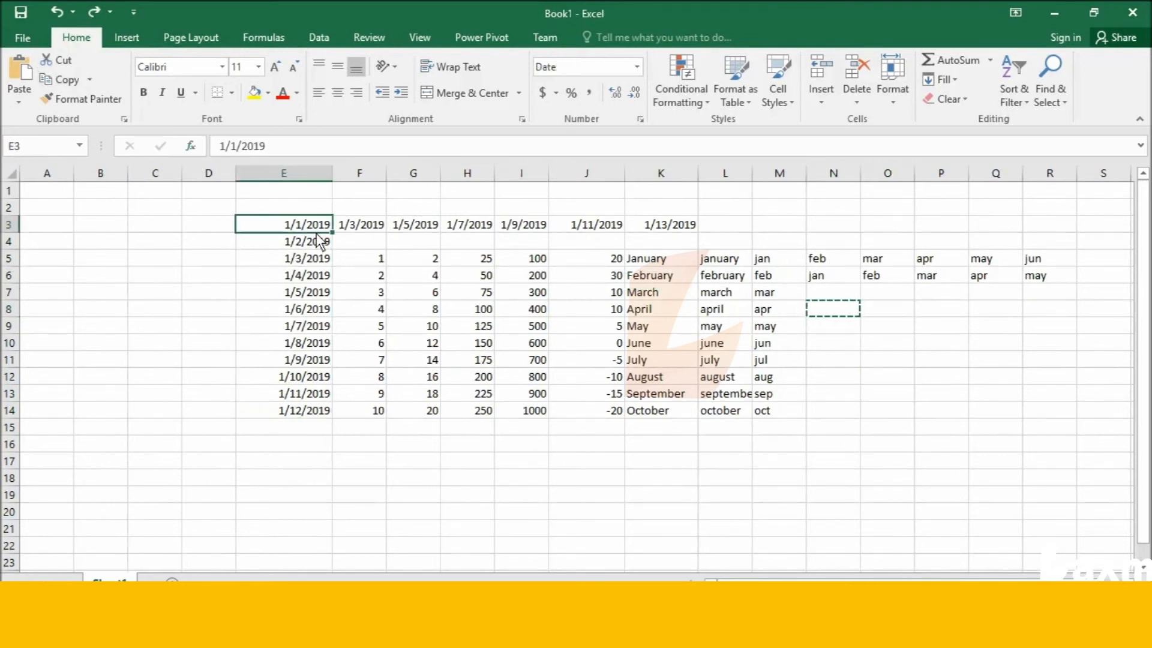
mouse_move(307, 231)
left_mouse_down()
mouse_move(324, 290)
mouse_move(330, 411)
left_mouse_up()
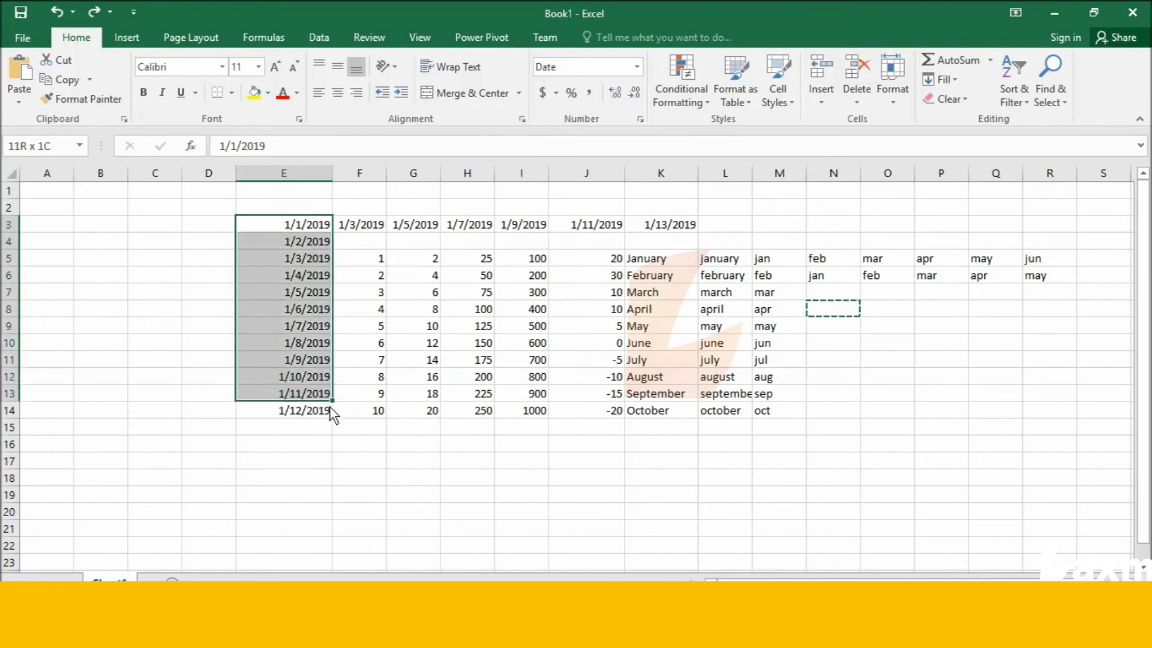
left_click(65, 60)
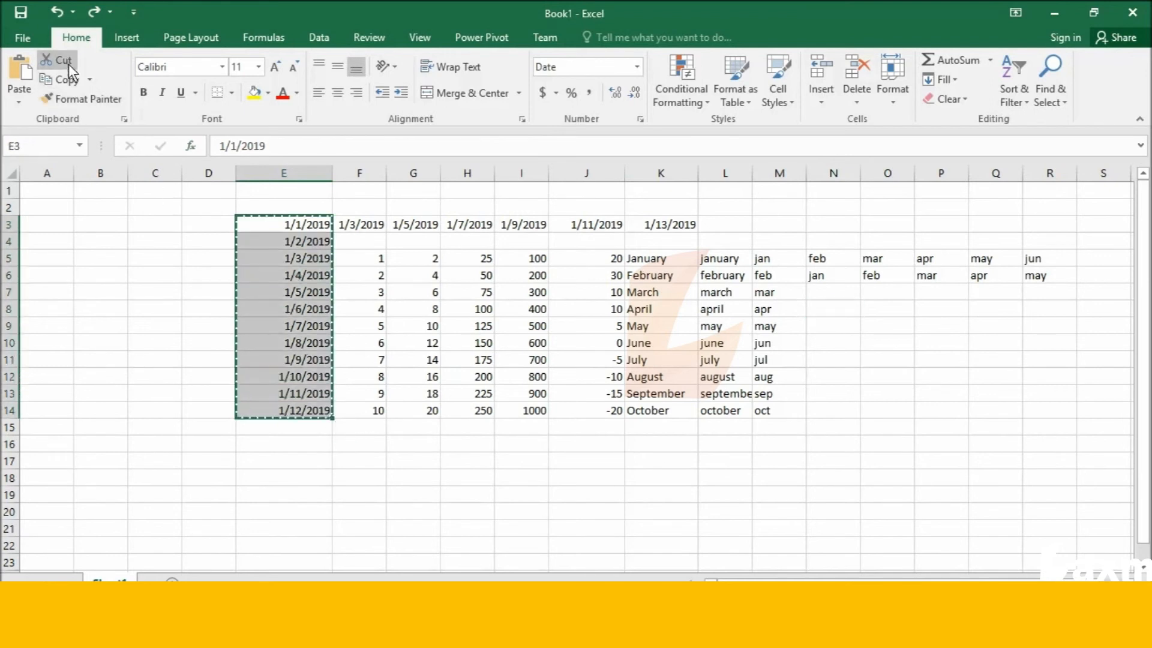
left_click(102, 240)
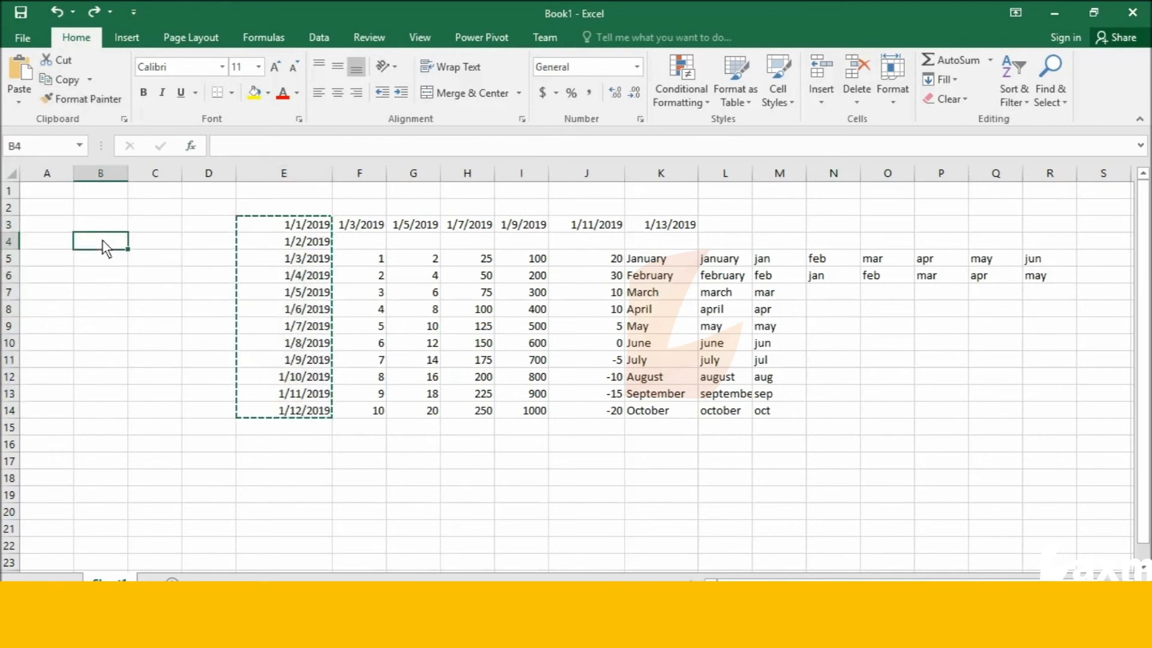
left_click(23, 71)
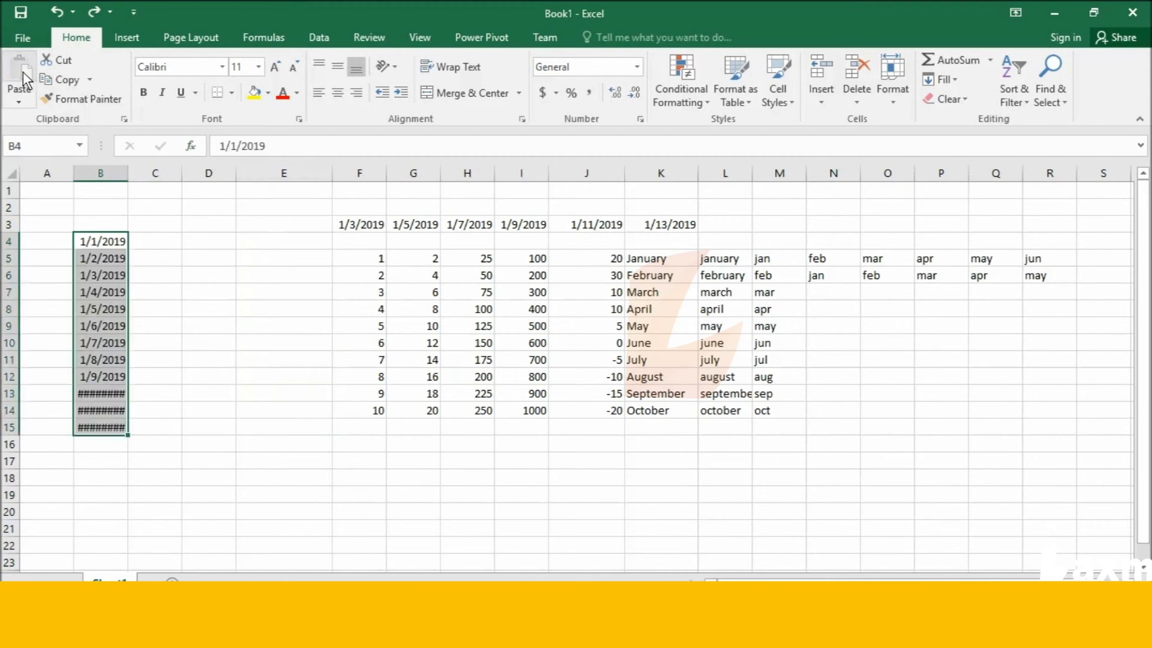
left_click(203, 247)
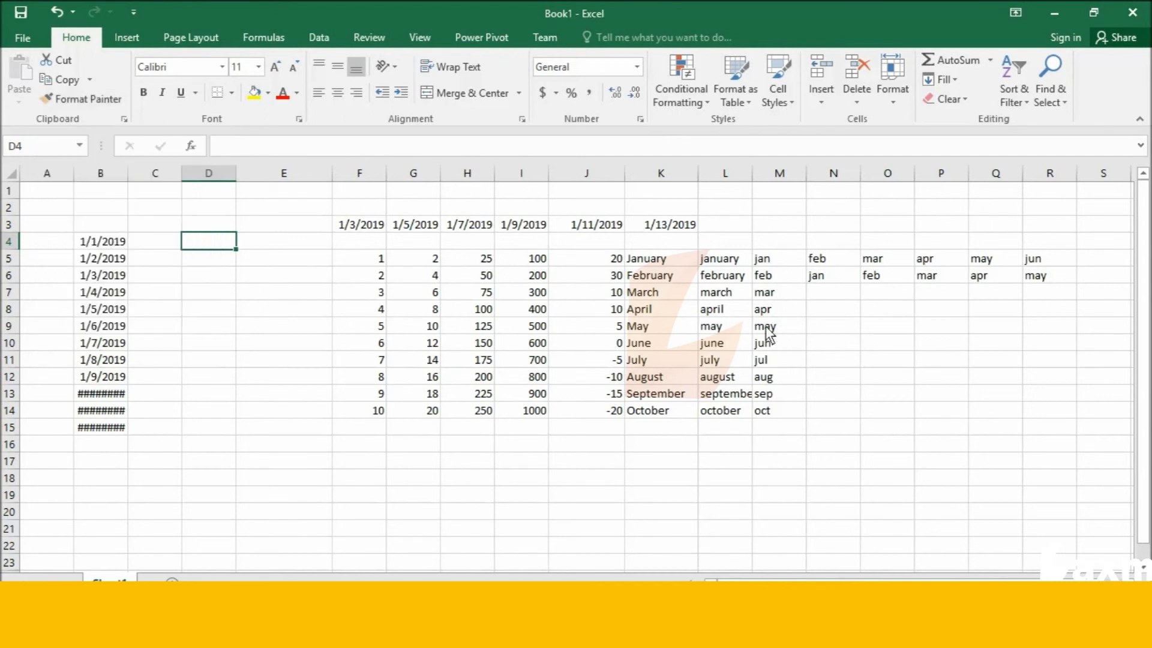
- Change the font of January in K5 to Adobe Gothic Std B
left_click(687, 265)
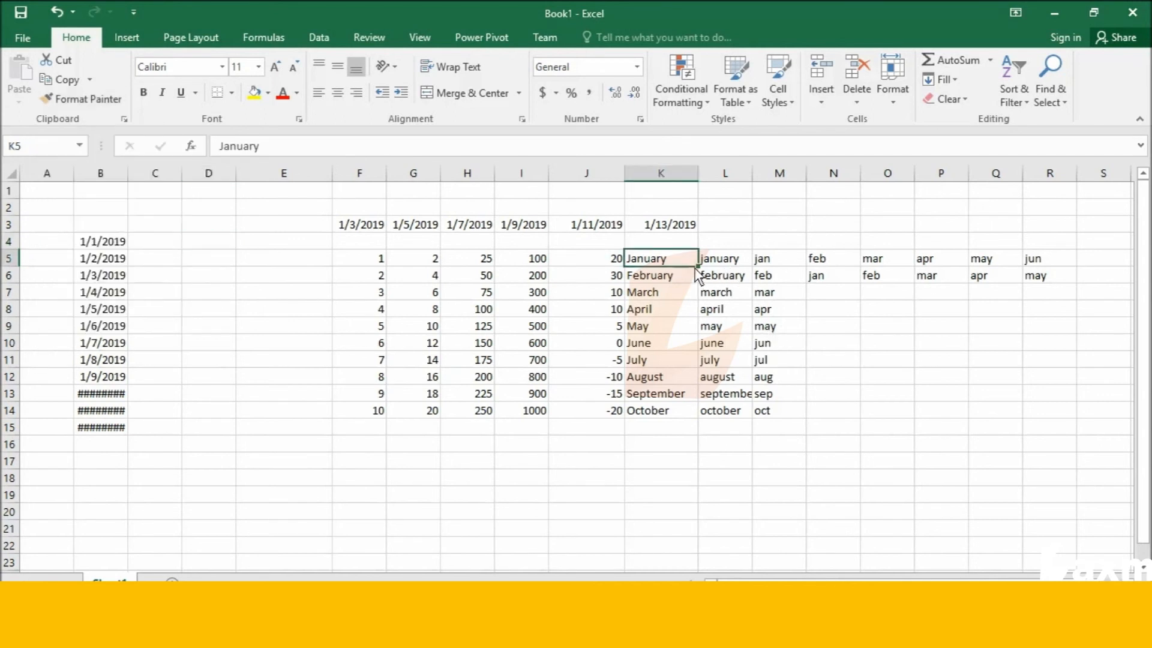
left_click(220, 67)
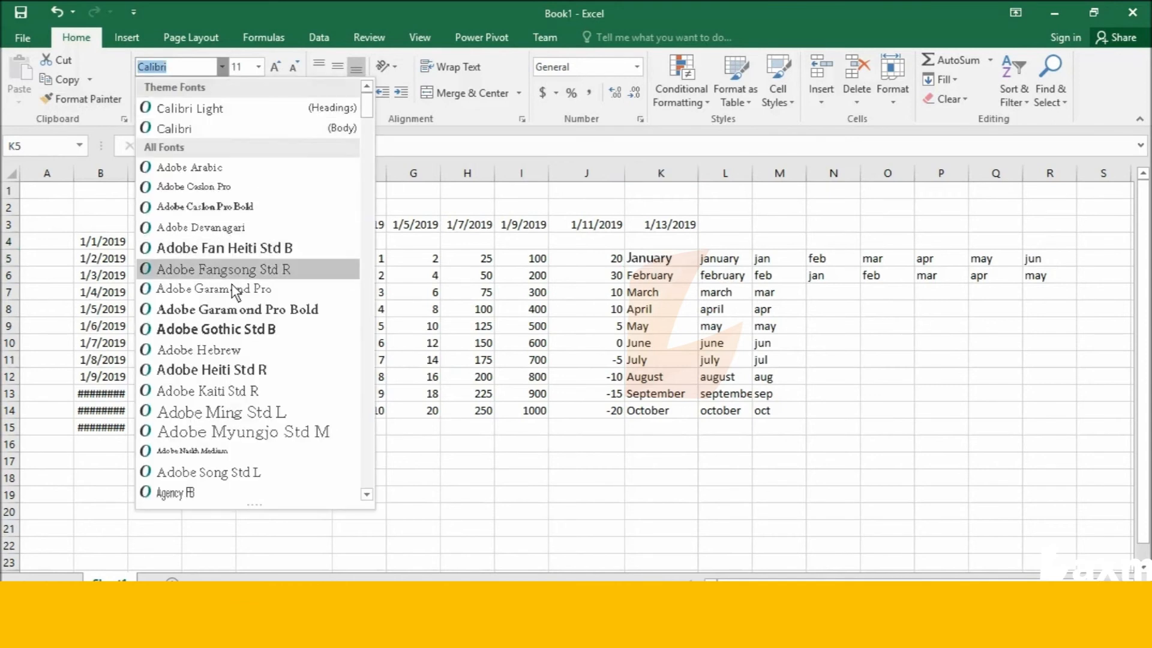
left_click(237, 329)
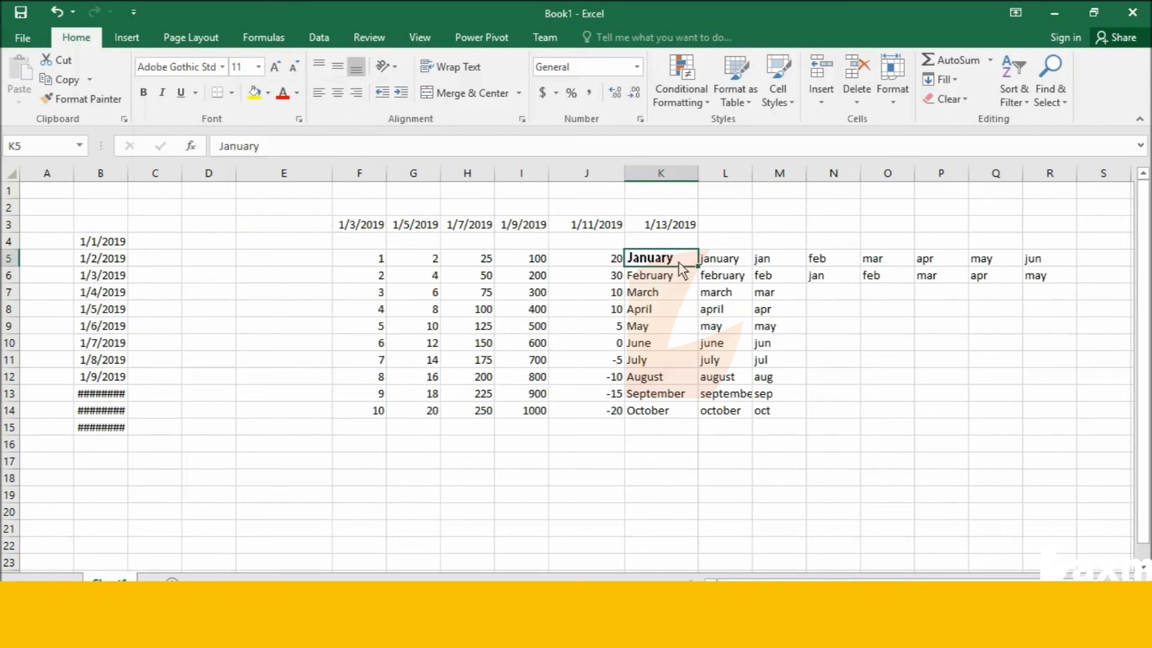
- Copy the formatting of K5 to L5 and M5 with Format Painter, and fill M5 across row 5 through R5
left_click(92, 99)
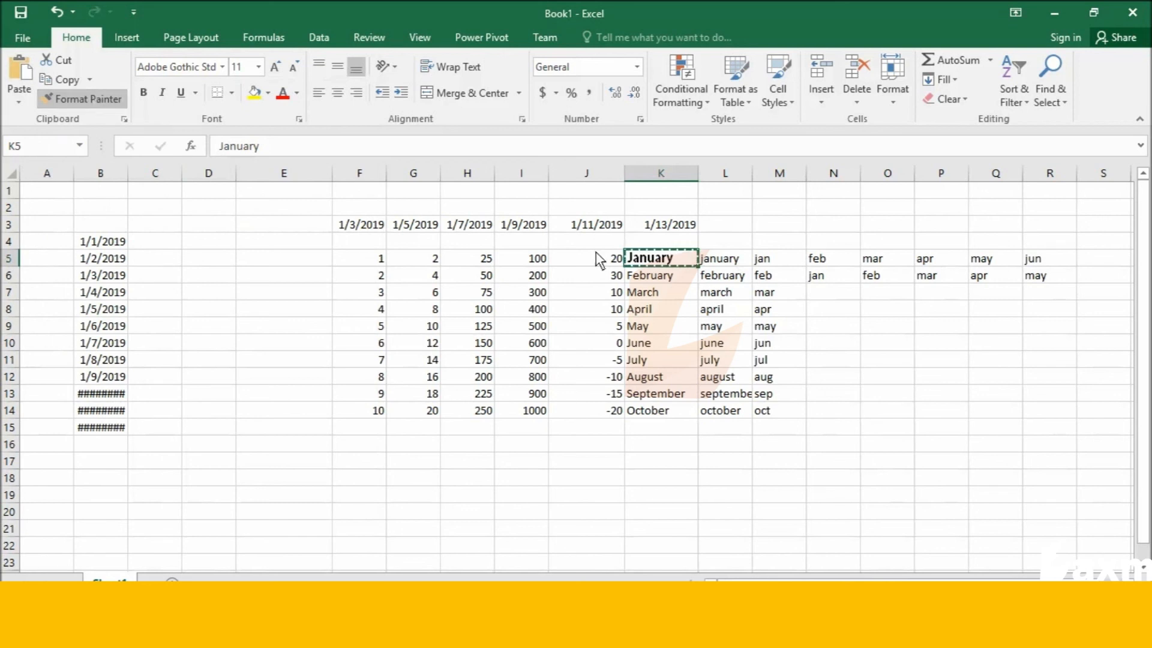
left_click(720, 259)
left_click(84, 99)
left_click(784, 261)
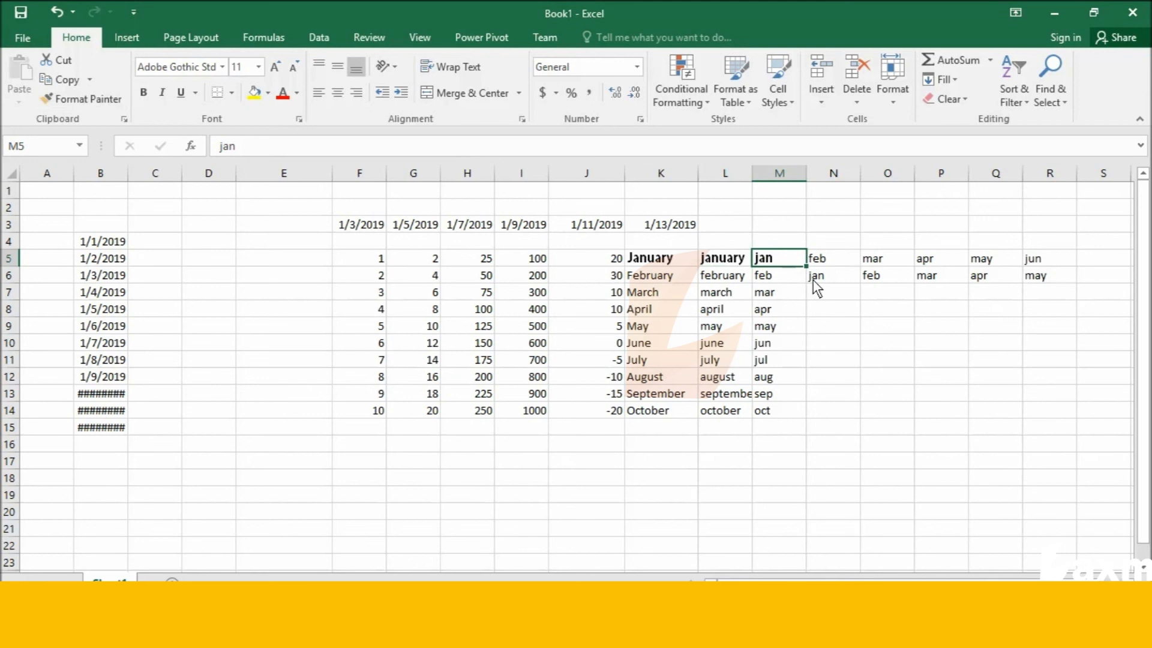
left_click_drag(807, 265, 1071, 293)
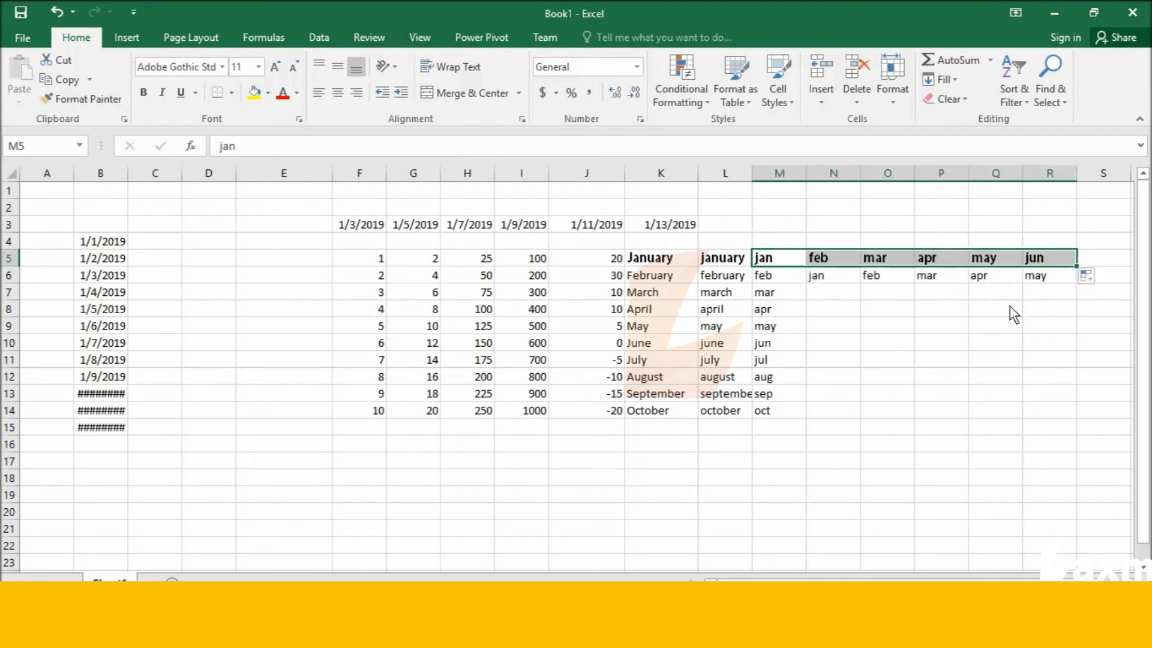
left_click(849, 297)
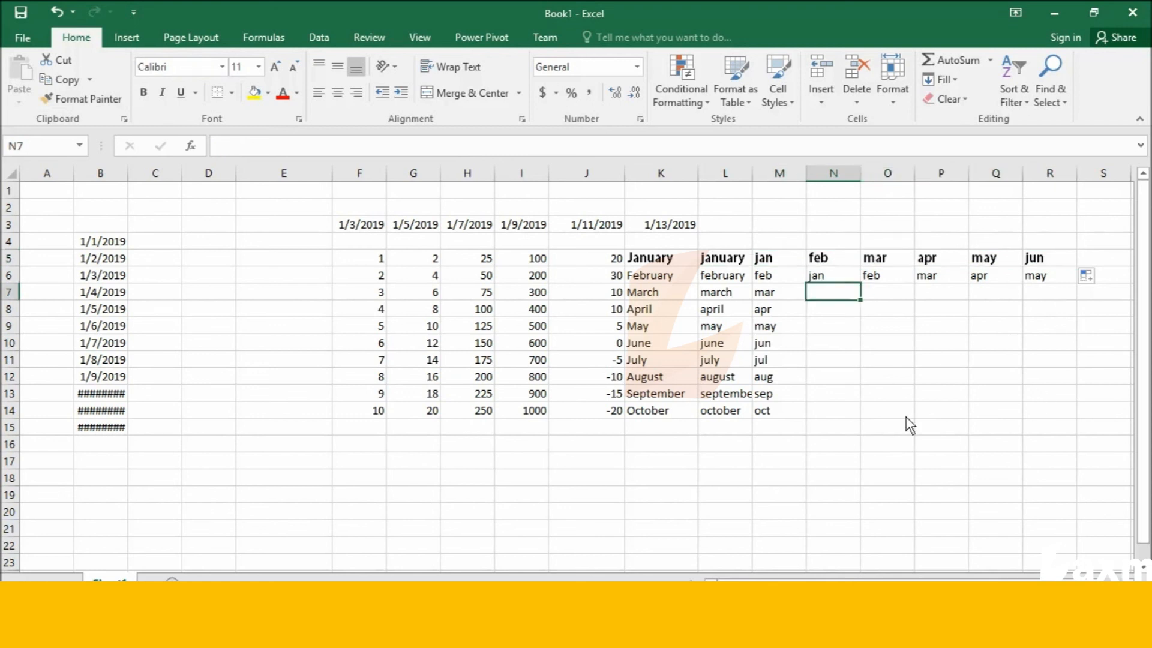